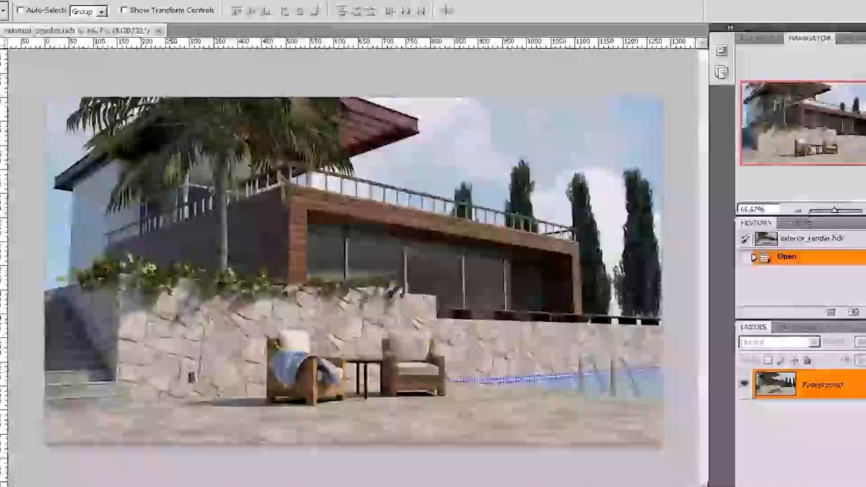
Examine the stone wall, the ivy along its upper edge, the stairs and the chairs in the exterior render
{"action": "key", "text": "ctrl+plus"}
{"action": "key", "text": "ctrl+plus"}
{"action": "left_click_drag", "start_coordinate": [347, 310], "coordinate": [611, 141]}
{"action": "left_click_drag", "start_coordinate": [371, 191], "coordinate": [497, 141]}
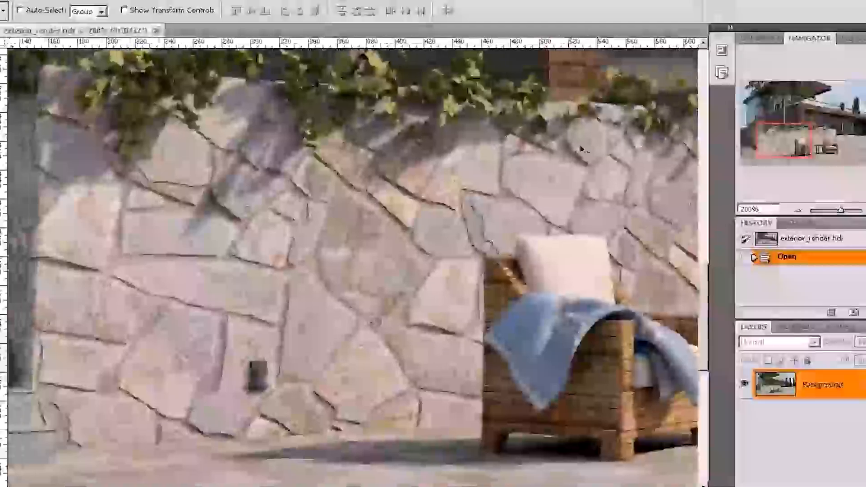
{"action": "left_click", "coordinate": [797, 214]}
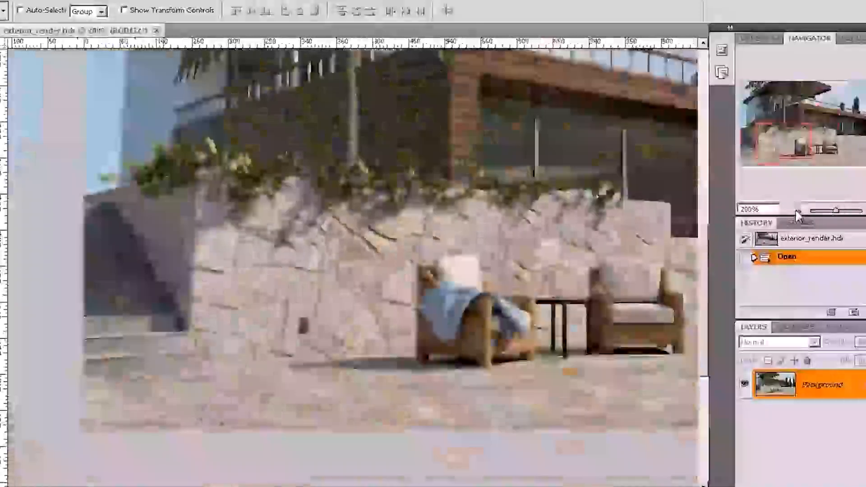
{"action": "left_click_drag", "start_coordinate": [468, 199], "coordinate": [354, 180]}
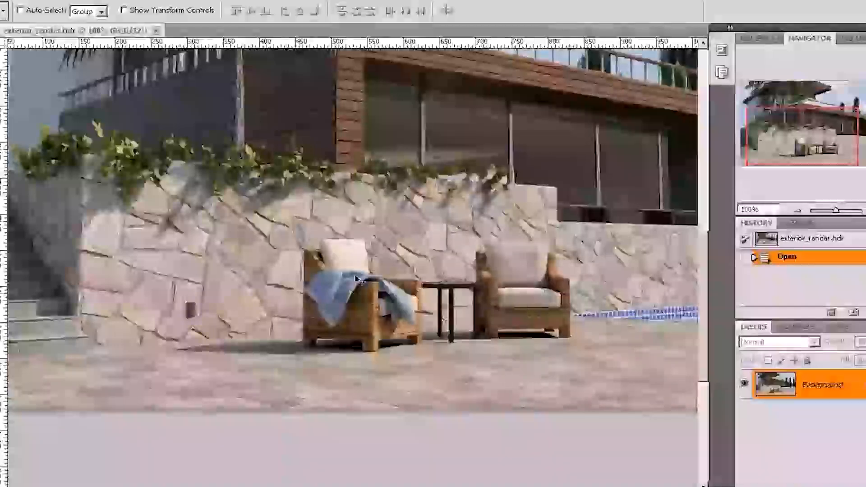
{"action": "left_click_drag", "start_coordinate": [294, 320], "coordinate": [383, 302]}
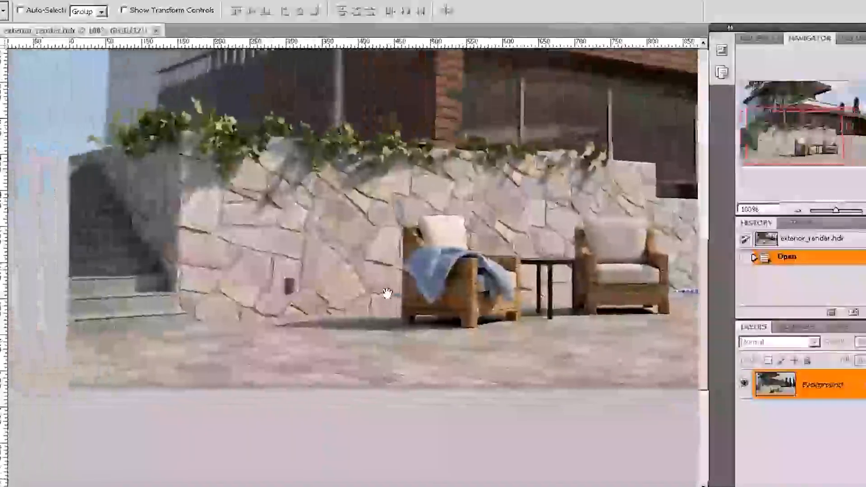
{"action": "left_click_drag", "start_coordinate": [447, 266], "coordinate": [311, 266]}
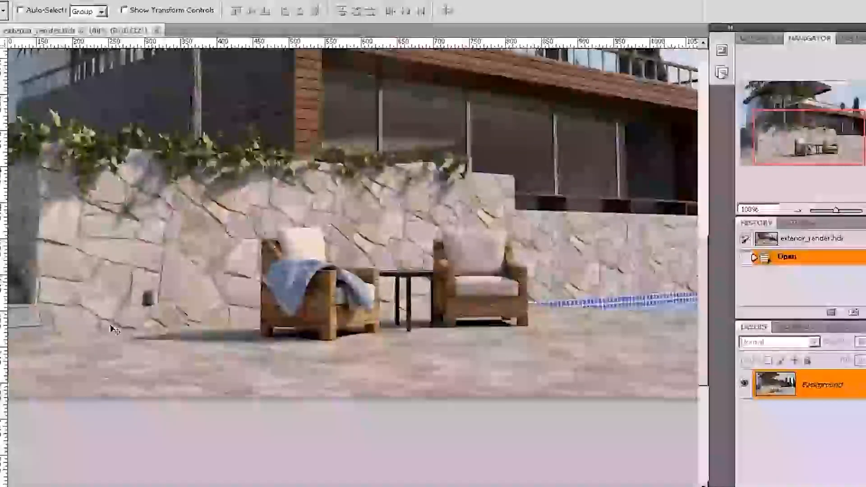
{"action": "left_click_drag", "start_coordinate": [115, 330], "coordinate": [230, 308]}
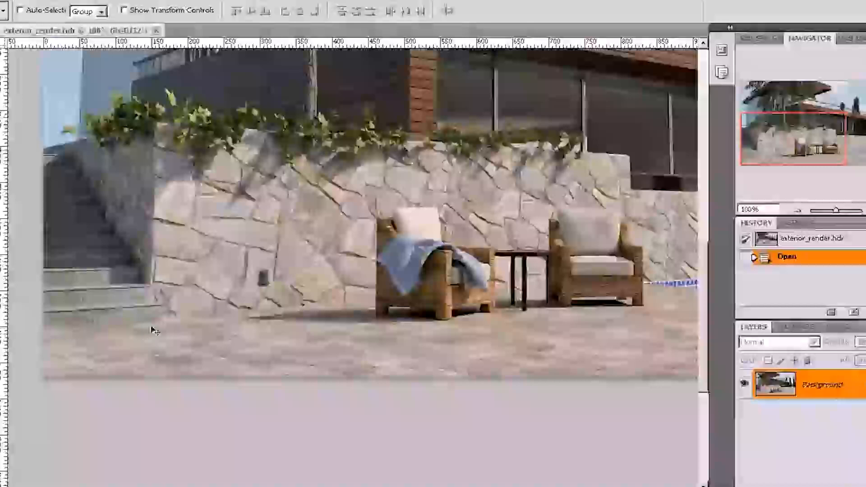
{"action": "left_click_drag", "start_coordinate": [310, 200], "coordinate": [288, 237]}
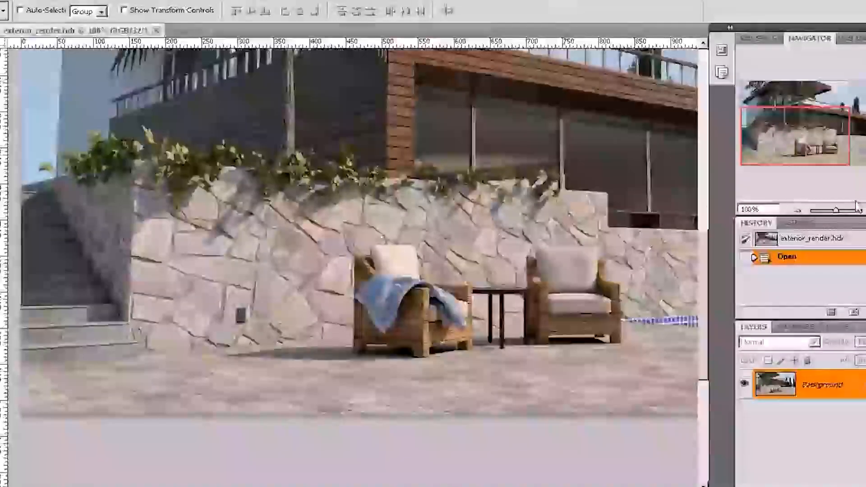
{"action": "key", "text": "ctrl+plus"}
{"action": "key", "text": "ctrl+plus"}
{"action": "left_click_drag", "start_coordinate": [220, 227], "coordinate": [625, 367]}
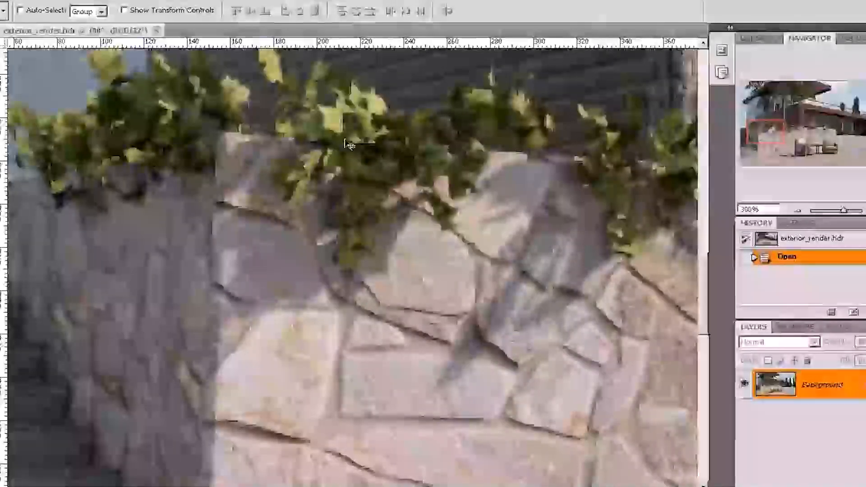
{"action": "left_click_drag", "start_coordinate": [496, 177], "coordinate": [392, 173]}
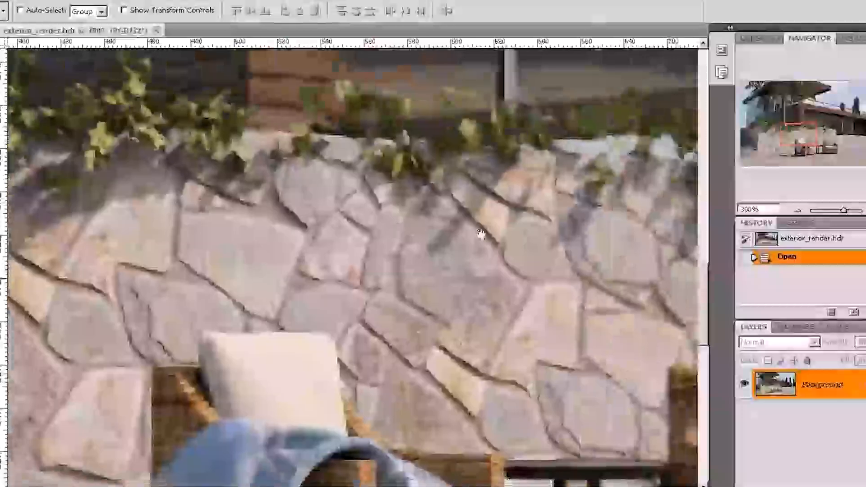
{"action": "left_click", "coordinate": [797, 211]}
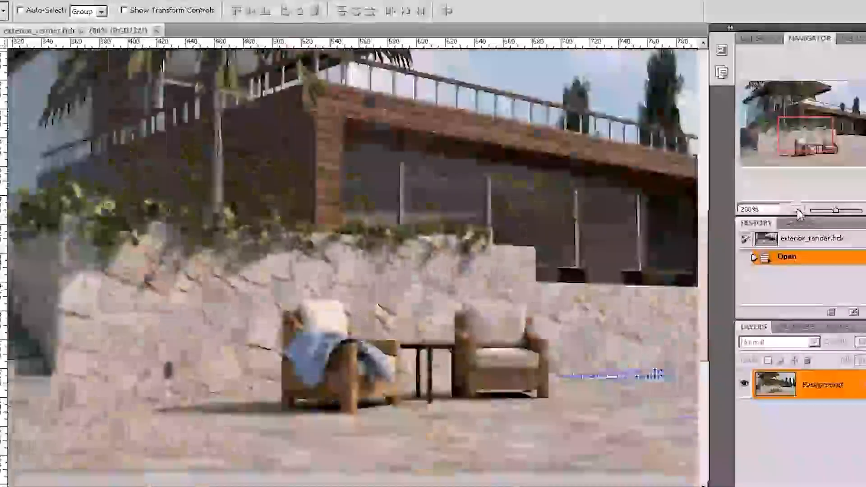
{"action": "left_click", "coordinate": [798, 212]}
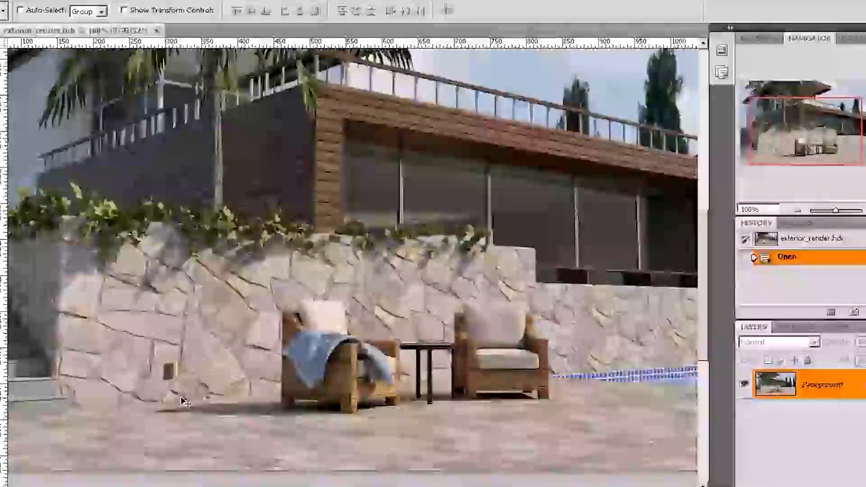
Add a new empty layer and sample a brush colour from the ivy on top of the stone wall
{"action": "key", "text": "ctrl+plus"}
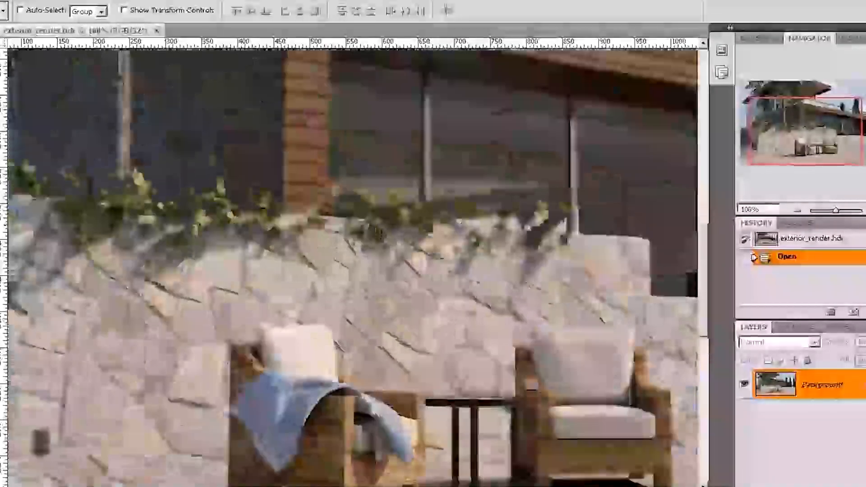
{"action": "left_click_drag", "start_coordinate": [404, 277], "coordinate": [557, 242]}
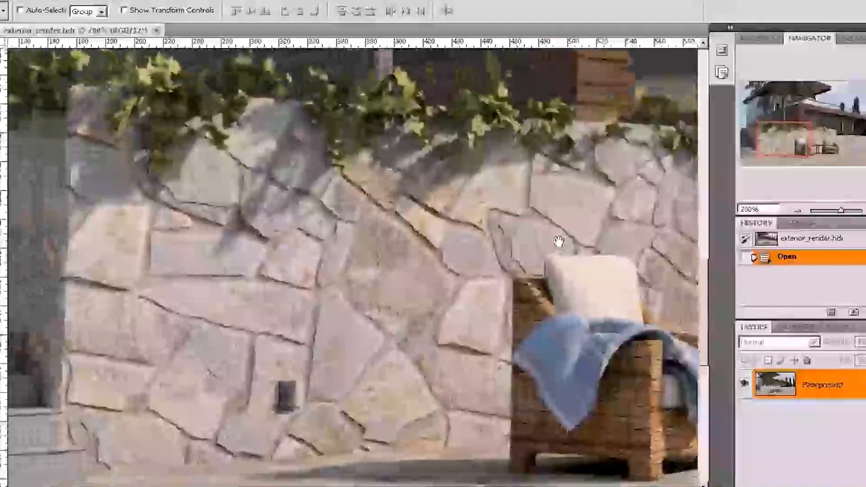
{"action": "left_click_drag", "start_coordinate": [244, 126], "coordinate": [290, 248]}
{"action": "key", "text": "ctrl+shift+alt+n"}
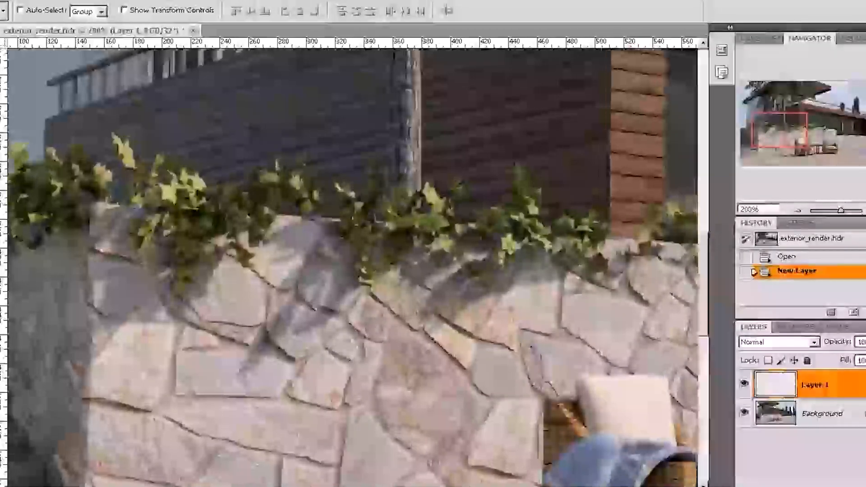
{"action": "key", "text": "ctrl+plus"}
{"action": "key", "text": "b"}
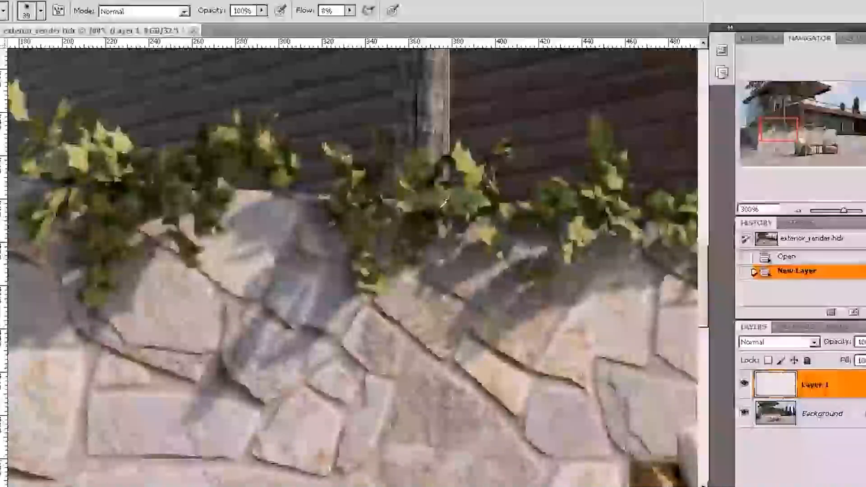
{"action": "left_click", "coordinate": [430, 219], "text": "alt"}
{"action": "left_click_drag", "start_coordinate": [430, 219], "coordinate": [425, 211]}
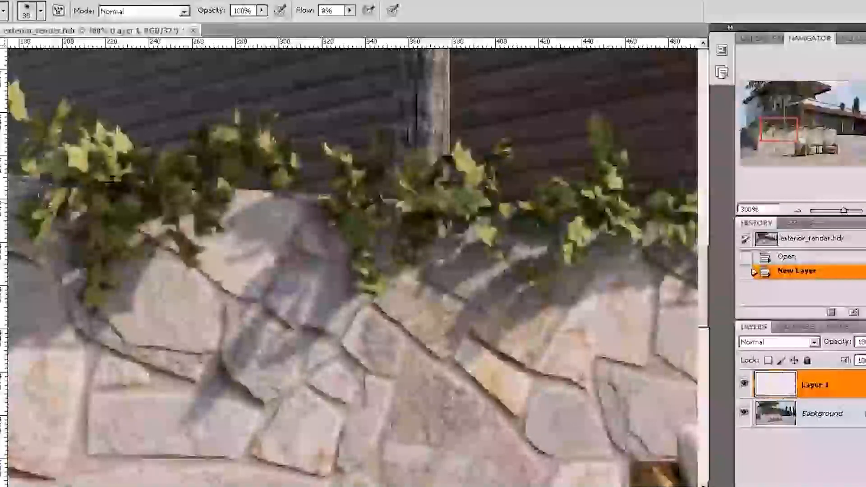
Switch the brush to the textured 59 px tip and reduce its size to 4 px
{"action": "left_click", "coordinate": [58, 12]}
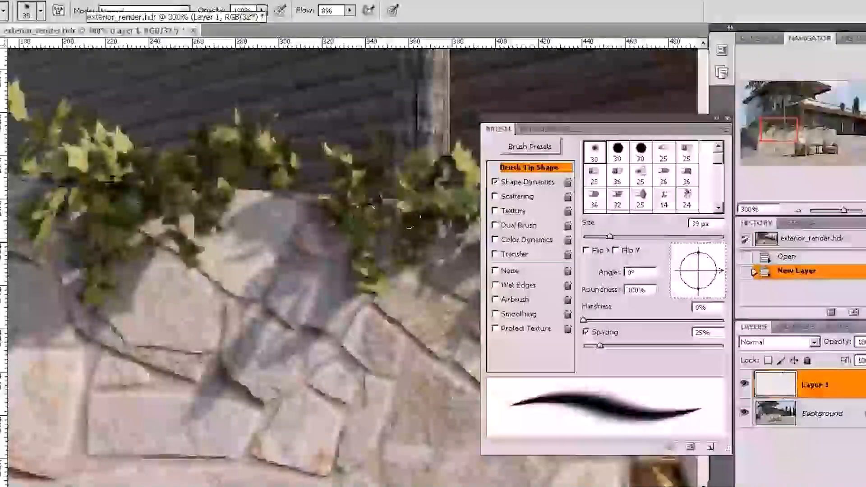
{"action": "mouse_move", "coordinate": [718, 157]}
{"action": "left_mouse_down"}
{"action": "mouse_move", "coordinate": [718, 198]}
{"action": "mouse_move", "coordinate": [717, 156]}
{"action": "left_mouse_up"}
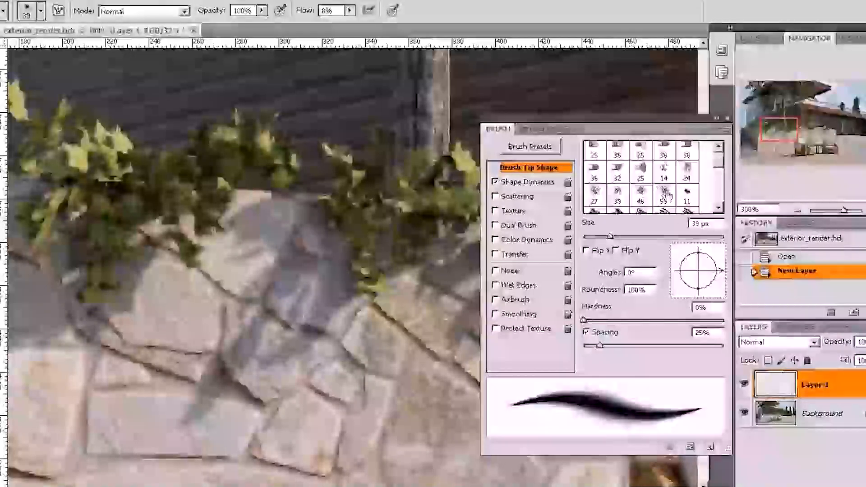
{"action": "left_click", "coordinate": [664, 193]}
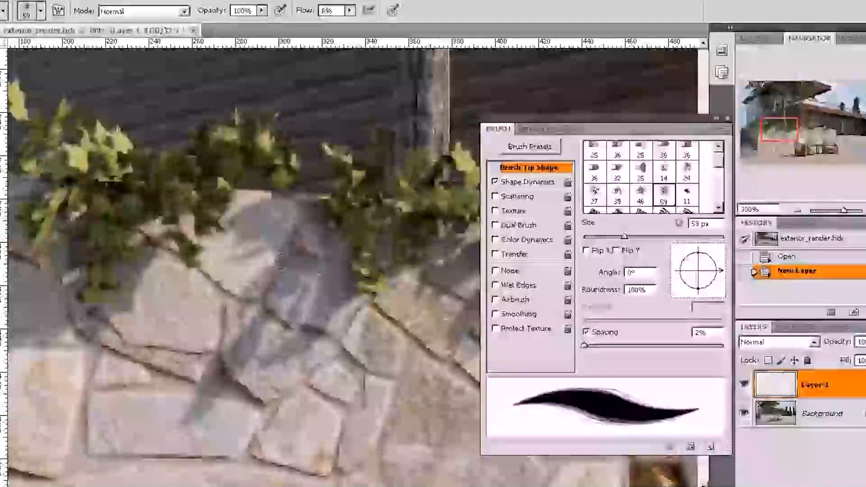
{"action": "left_click_drag", "start_coordinate": [623, 237], "coordinate": [588, 237]}
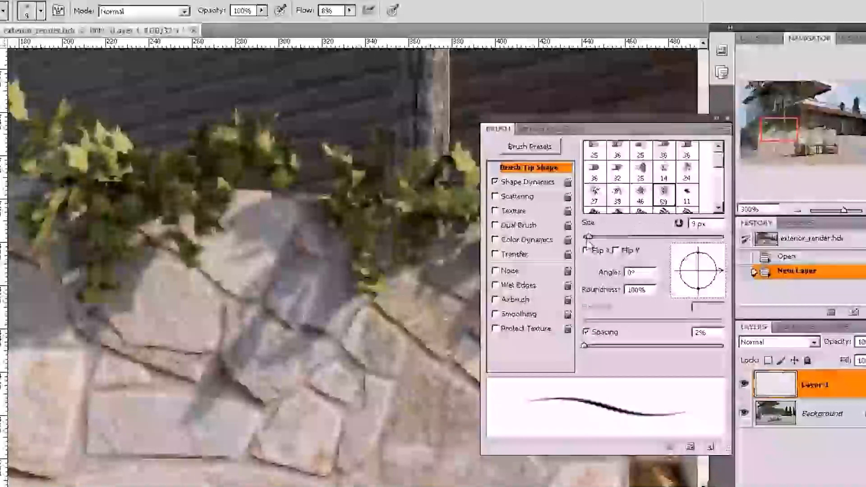
{"action": "left_click_drag", "start_coordinate": [588, 237], "coordinate": [585, 237]}
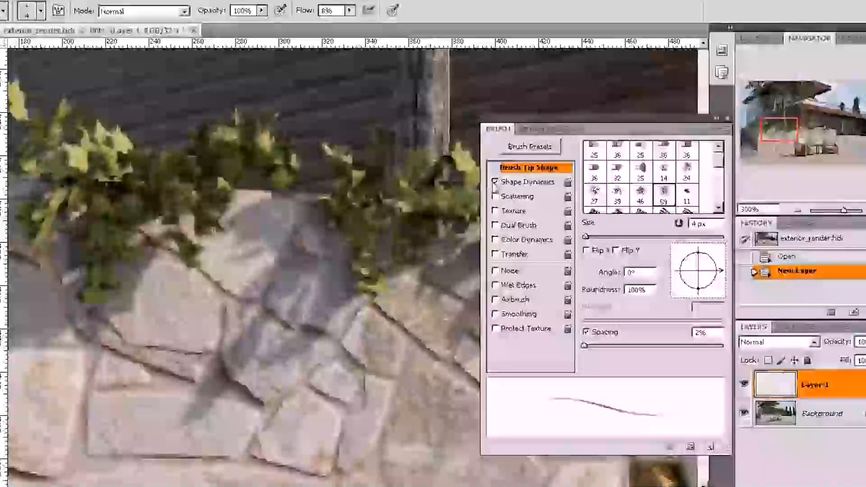
Turn off Shape Dynamics, set the spacing to 86% and scatter to 185%, and paint a stroke along the wall's diagonal joint
{"action": "left_click", "coordinate": [495, 182]}
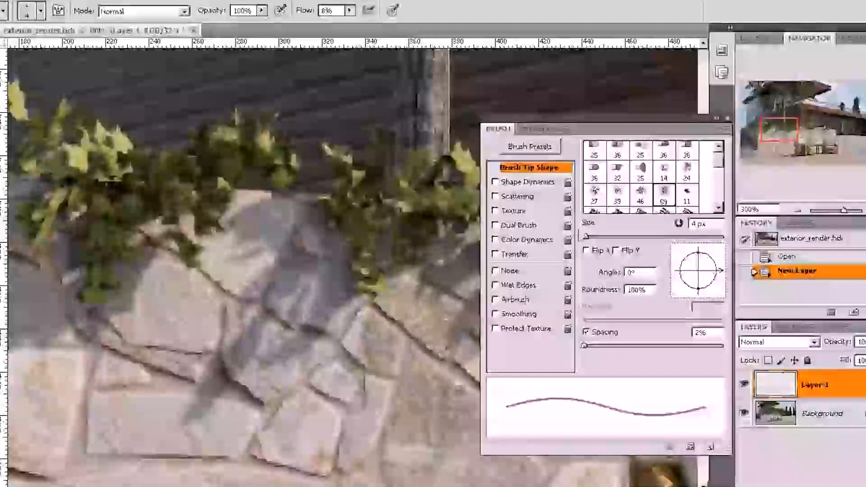
{"action": "left_click_drag", "start_coordinate": [586, 346], "coordinate": [644, 347]}
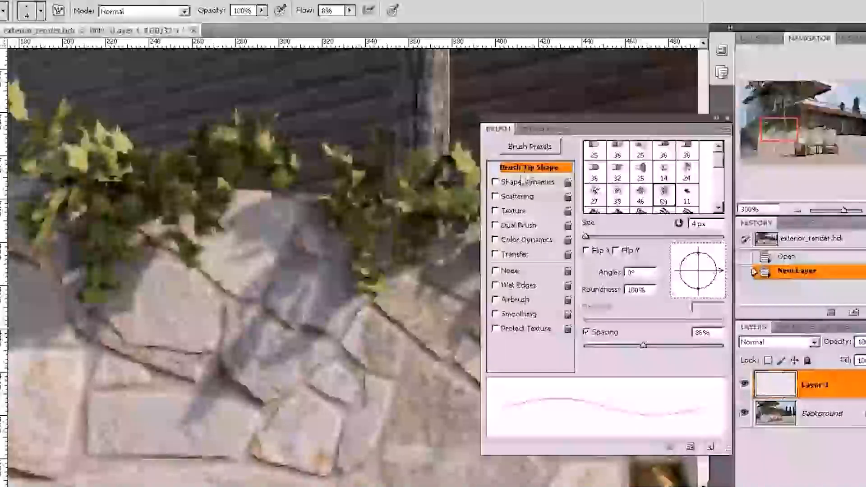
{"action": "left_click", "coordinate": [517, 196]}
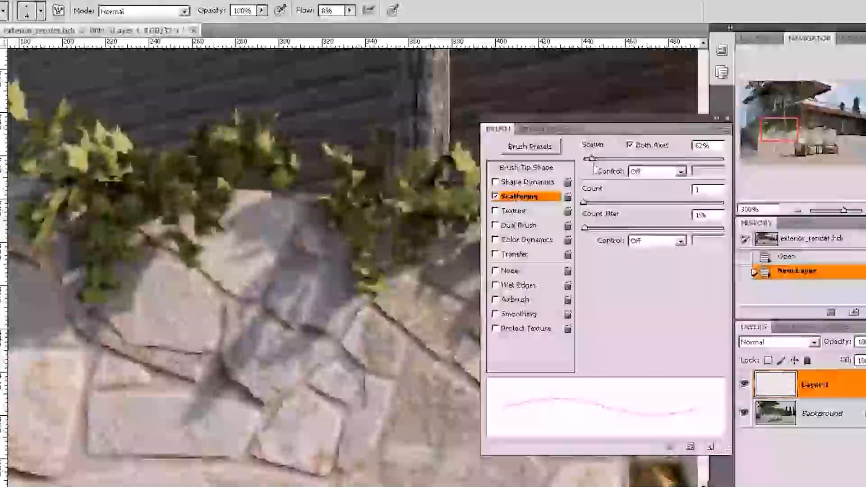
{"action": "mouse_move", "coordinate": [590, 157]}
{"action": "left_mouse_down"}
{"action": "mouse_move", "coordinate": [618, 162]}
{"action": "mouse_move", "coordinate": [610, 161]}
{"action": "left_mouse_up"}
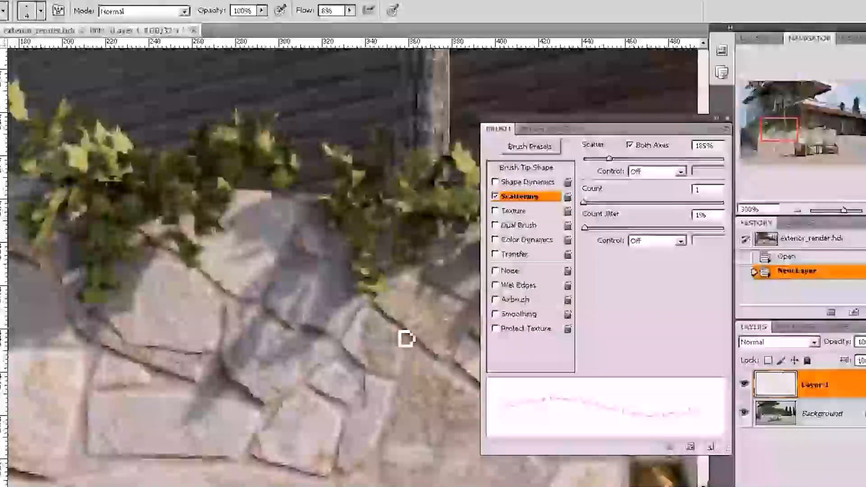
{"action": "left_click_drag", "start_coordinate": [373, 316], "coordinate": [429, 358]}
Try painting along the wall's diagonal joint with the brush flow at 100%
{"action": "left_click_drag", "start_coordinate": [350, 10], "coordinate": [426, 35]}
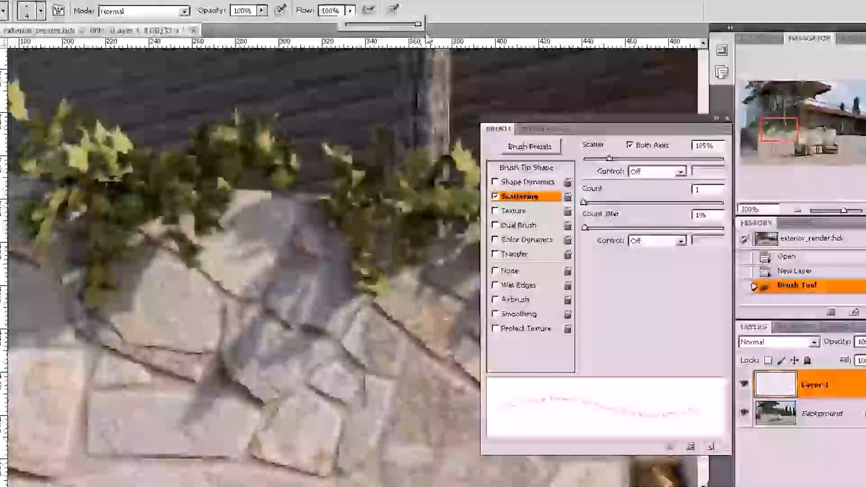
{"action": "left_click", "coordinate": [382, 315]}
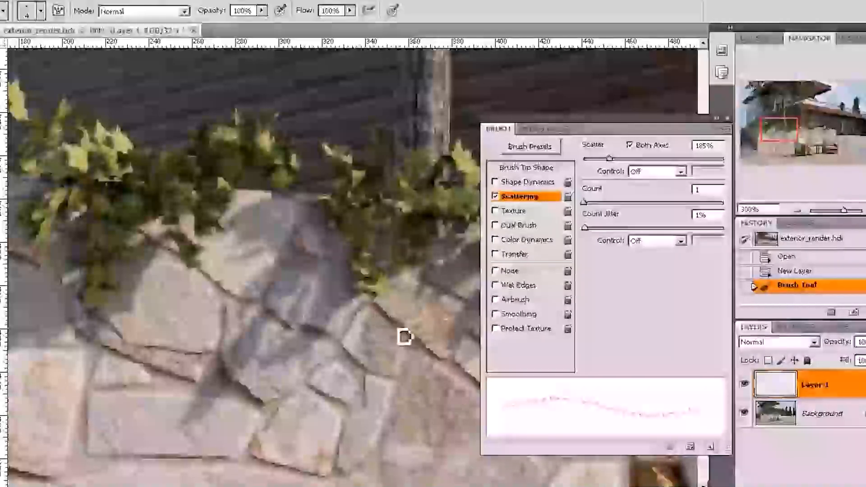
{"action": "left_click", "coordinate": [388, 315]}
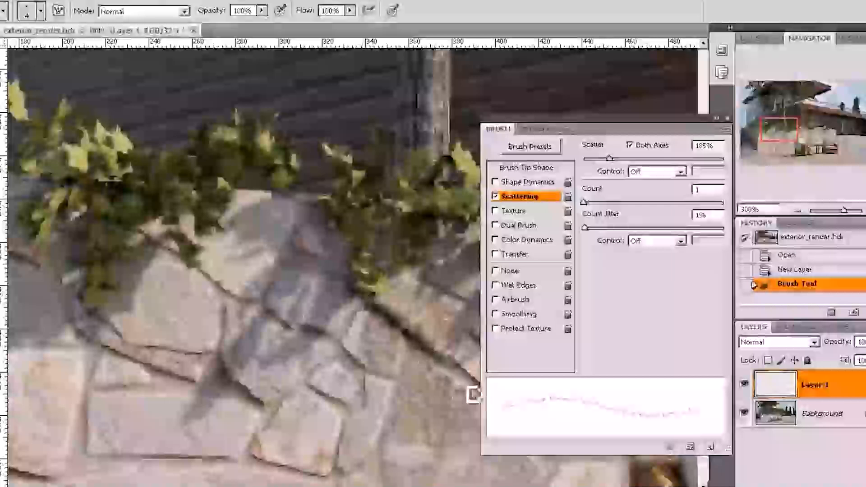
{"action": "key", "text": "ctrl+z"}
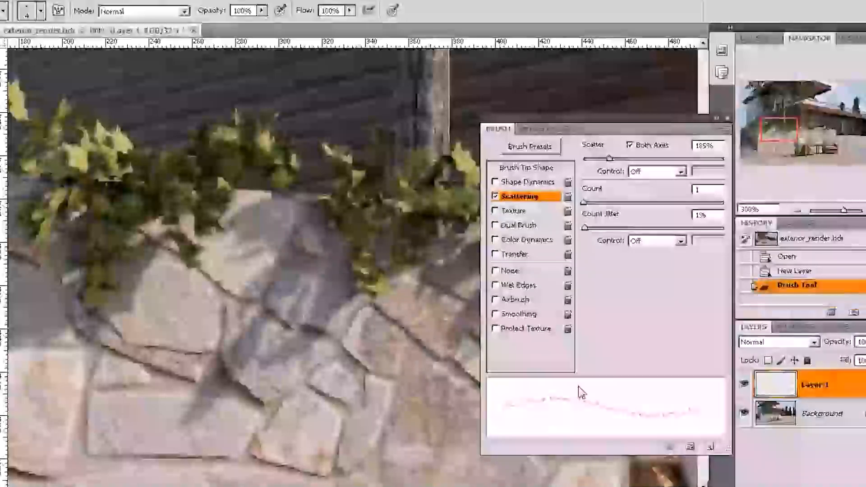
Set the brush flow to 27% and its size to 3 px, and paint on the stones just below the ivy
{"action": "left_click", "coordinate": [350, 11]}
{"action": "left_click_drag", "start_coordinate": [350, 22], "coordinate": [294, 34]}
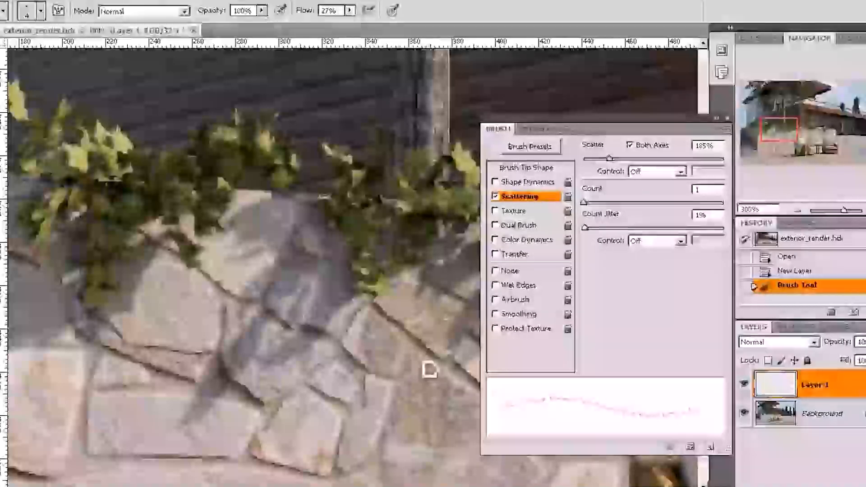
{"action": "right_click", "coordinate": [429, 367]}
{"action": "left_click_drag", "start_coordinate": [444, 393], "coordinate": [443, 391]}
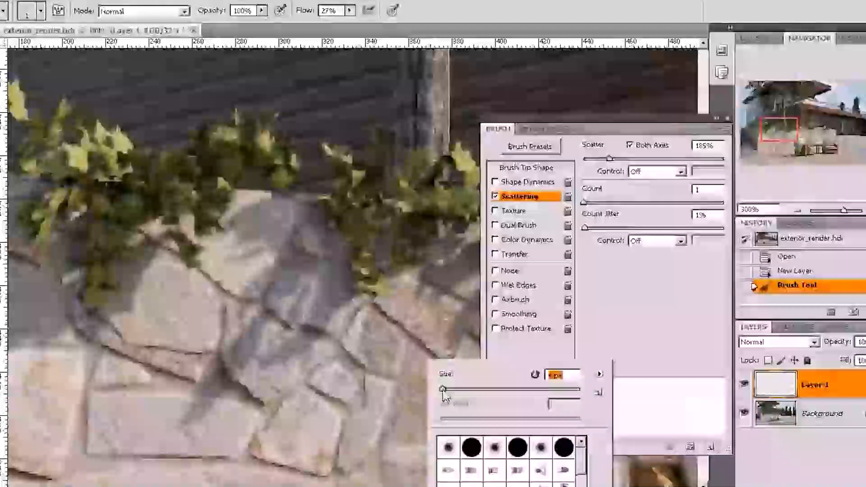
{"action": "left_click", "coordinate": [797, 210]}
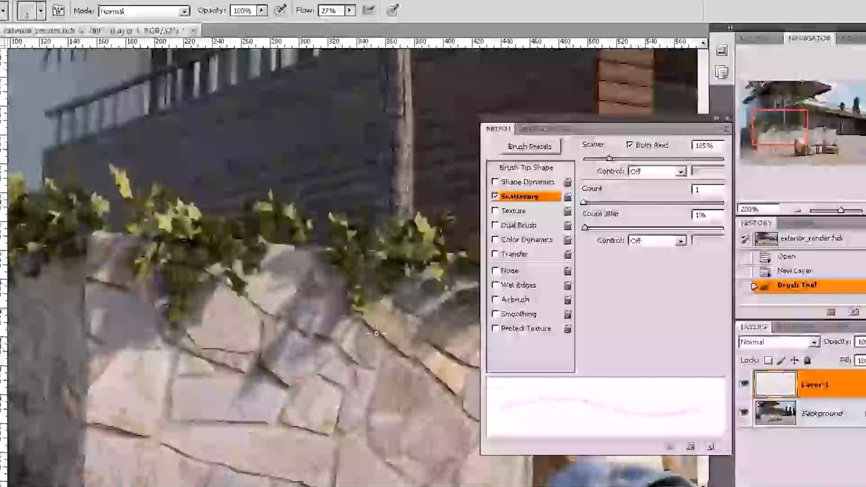
{"action": "left_click_drag", "start_coordinate": [349, 316], "coordinate": [352, 317]}
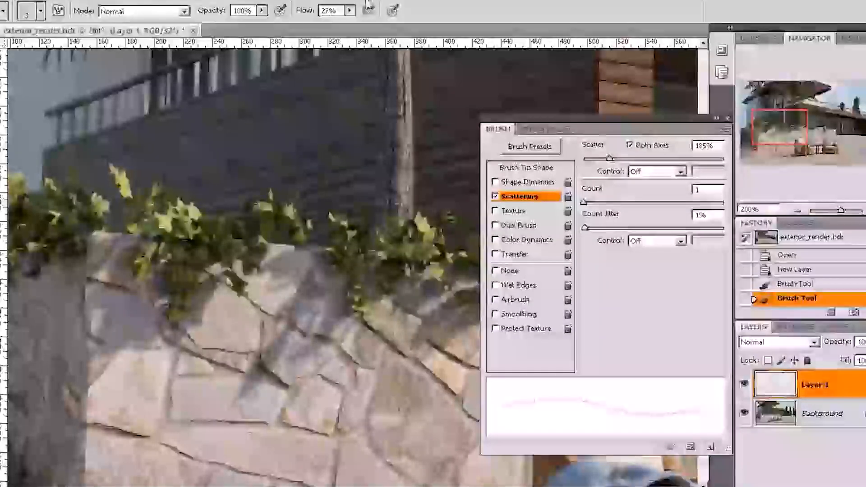
Raise the brush flow to 66% and paint over the upper edge of the shaded stone between the ivy clumps
{"action": "left_click", "coordinate": [350, 10]}
{"action": "left_click_drag", "start_coordinate": [351, 24], "coordinate": [384, 24]}
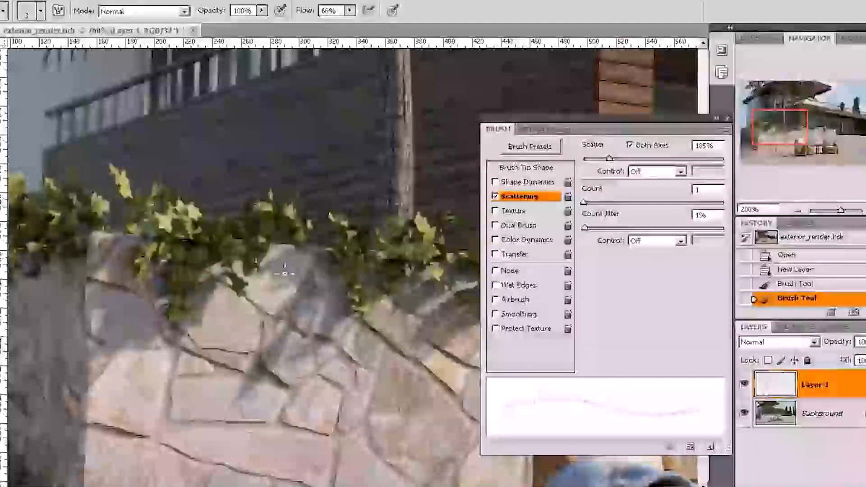
{"action": "left_click_drag", "start_coordinate": [320, 261], "coordinate": [300, 273]}
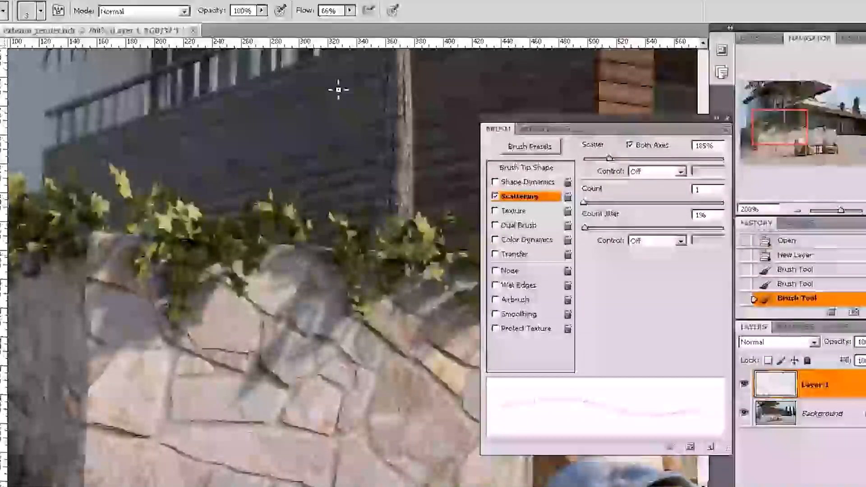
Set the brush spacing to 38% and the flow to 39%, and paint over the shaded stones below the ivy at the wall's stair-side corner
{"action": "left_click", "coordinate": [526, 168]}
{"action": "left_click_drag", "start_coordinate": [643, 347], "coordinate": [612, 348]}
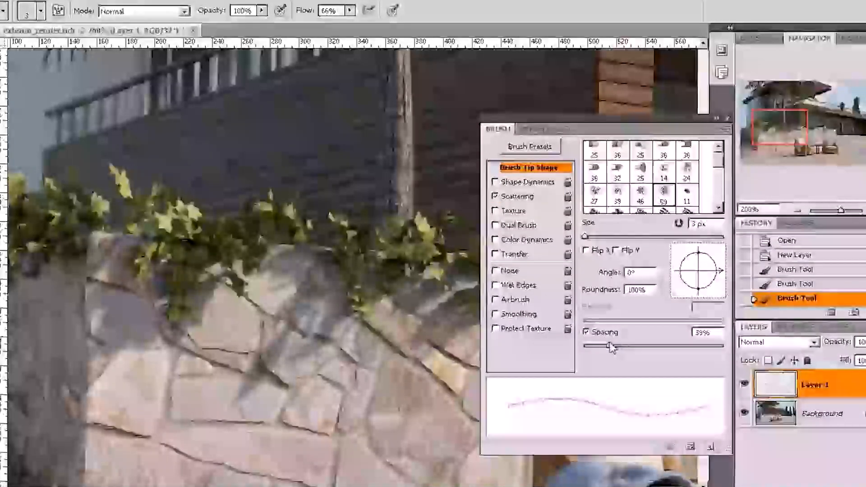
{"action": "left_click_drag", "start_coordinate": [106, 243], "coordinate": [130, 248]}
{"action": "left_click_drag", "start_coordinate": [352, 15], "coordinate": [331, 27]}
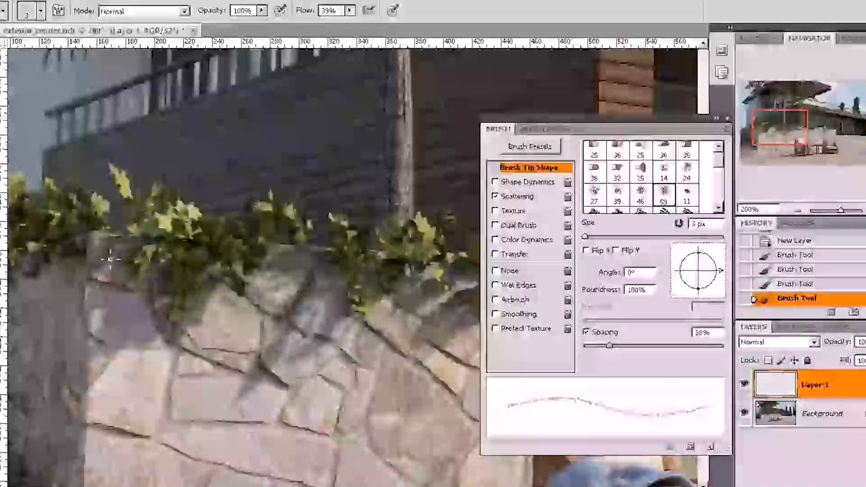
{"action": "mouse_move", "coordinate": [108, 296]}
{"action": "left_mouse_down"}
{"action": "mouse_move", "coordinate": [99, 274]}
{"action": "mouse_move", "coordinate": [89, 289]}
{"action": "left_mouse_up"}
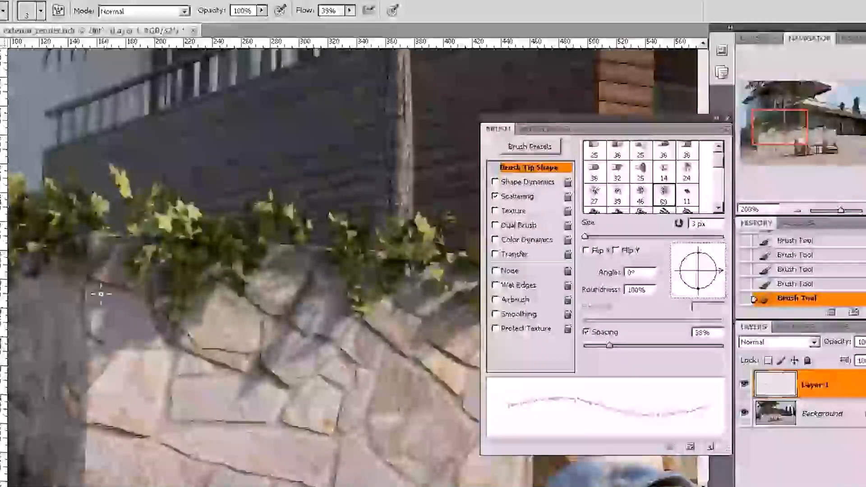
Paint over the lower edge of the ivy's shadow on the stones leading to the wood-clad column
{"action": "left_click_drag", "start_coordinate": [268, 257], "coordinate": [111, 239]}
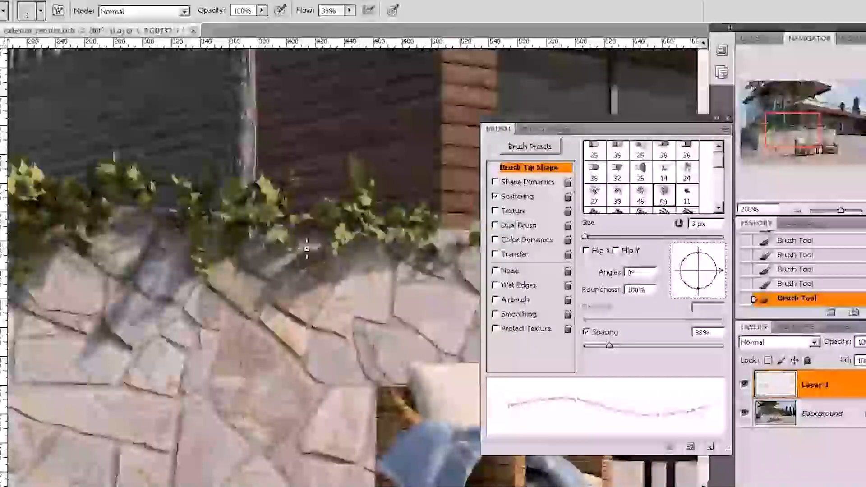
{"action": "left_click_drag", "start_coordinate": [347, 274], "coordinate": [327, 287]}
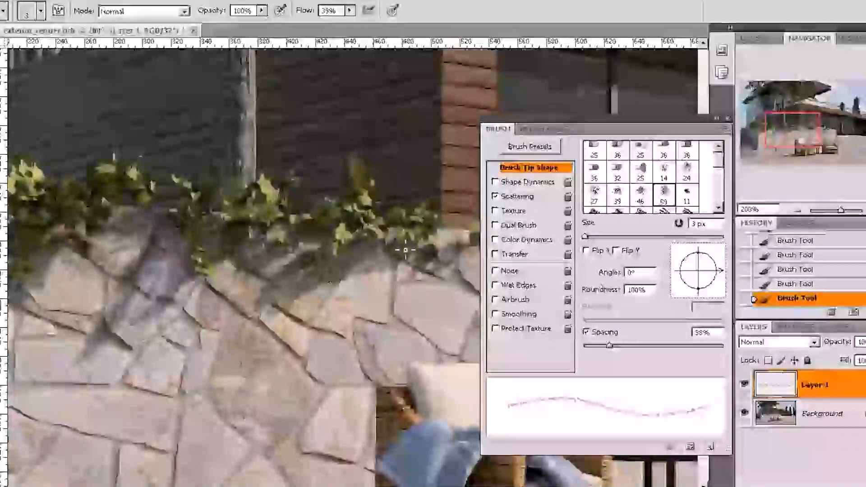
{"action": "left_click_drag", "start_coordinate": [478, 240], "coordinate": [417, 240]}
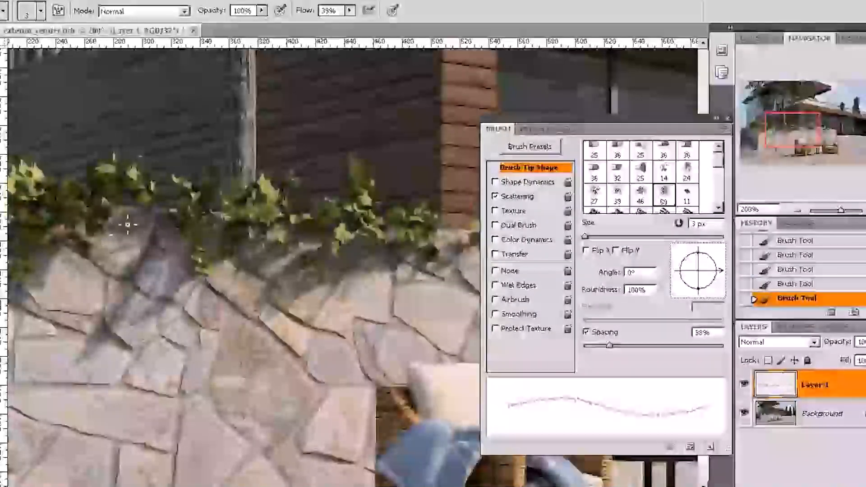
Continue painting fine detail on the stones beneath the ivy behind the armchairs
{"action": "left_click_drag", "start_coordinate": [305, 234], "coordinate": [85, 235]}
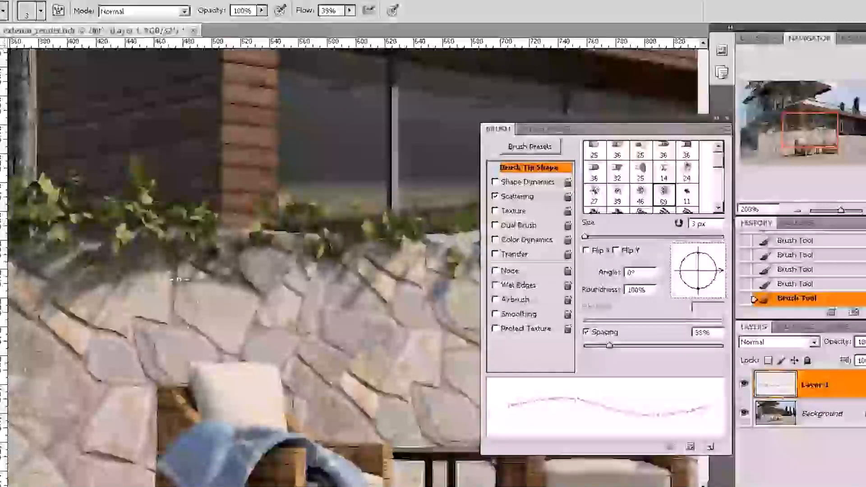
{"action": "left_click_drag", "start_coordinate": [338, 242], "coordinate": [175, 233]}
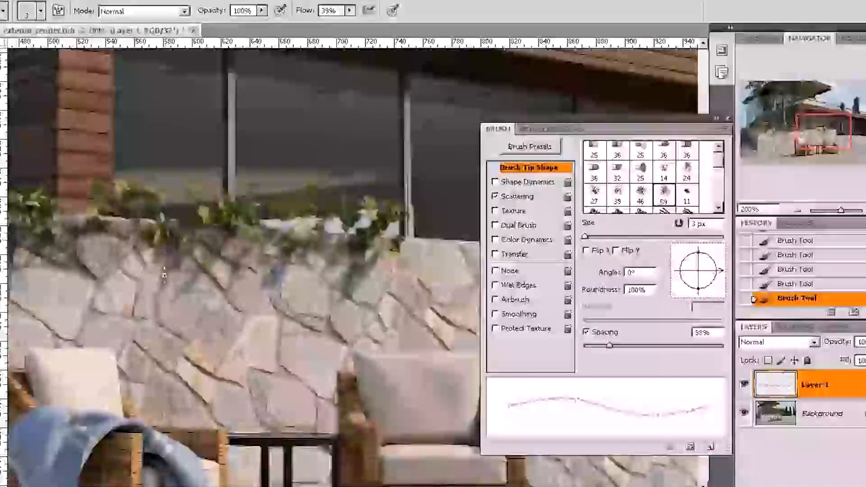
{"action": "left_click_drag", "start_coordinate": [132, 259], "coordinate": [101, 285]}
Paint over the shadow edges and joints of the stones beneath the hanging ivy clumps near the stair-side corner
{"action": "left_click_drag", "start_coordinate": [85, 248], "coordinate": [295, 240]}
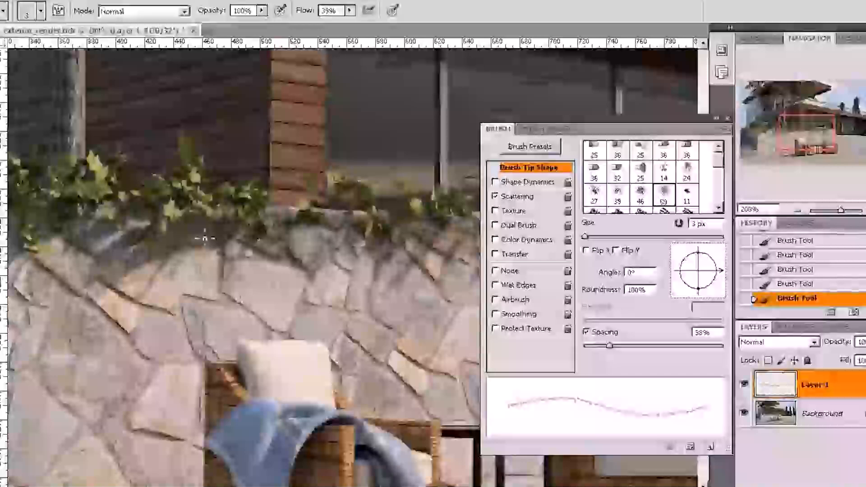
{"action": "left_click_drag", "start_coordinate": [145, 240], "coordinate": [324, 222]}
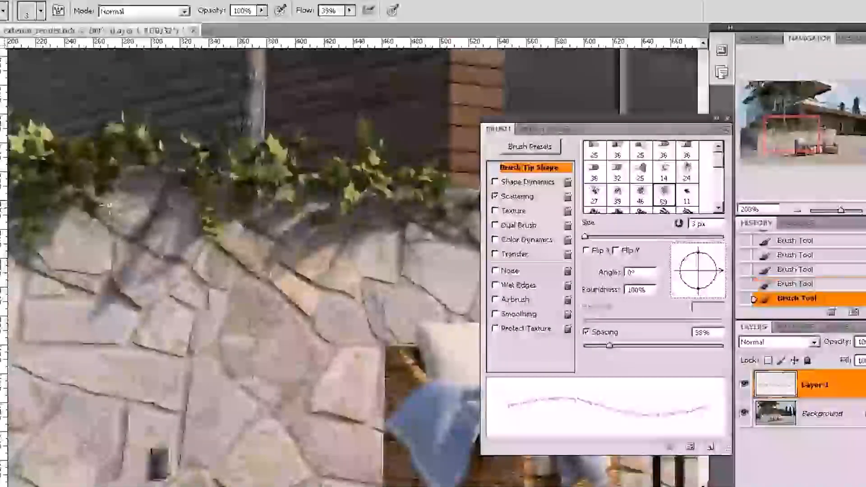
{"action": "left_click_drag", "start_coordinate": [161, 208], "coordinate": [194, 216]}
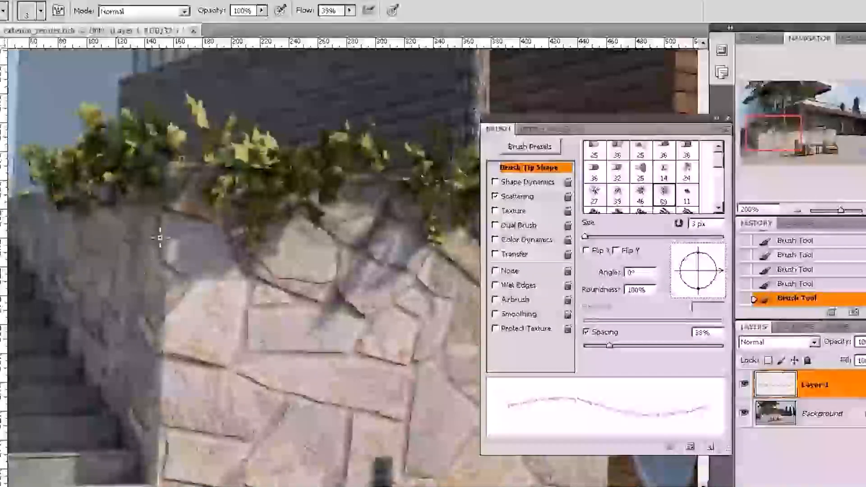
{"action": "left_click_drag", "start_coordinate": [329, 236], "coordinate": [273, 209]}
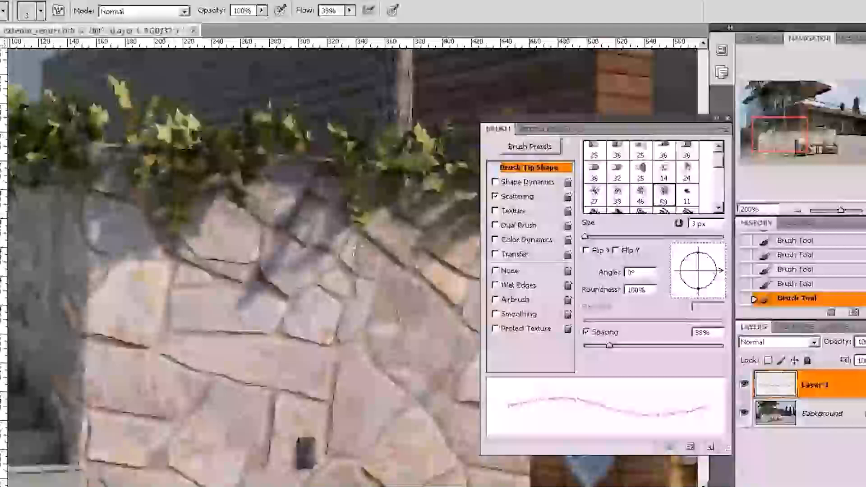
{"action": "left_click_drag", "start_coordinate": [328, 251], "coordinate": [354, 273]}
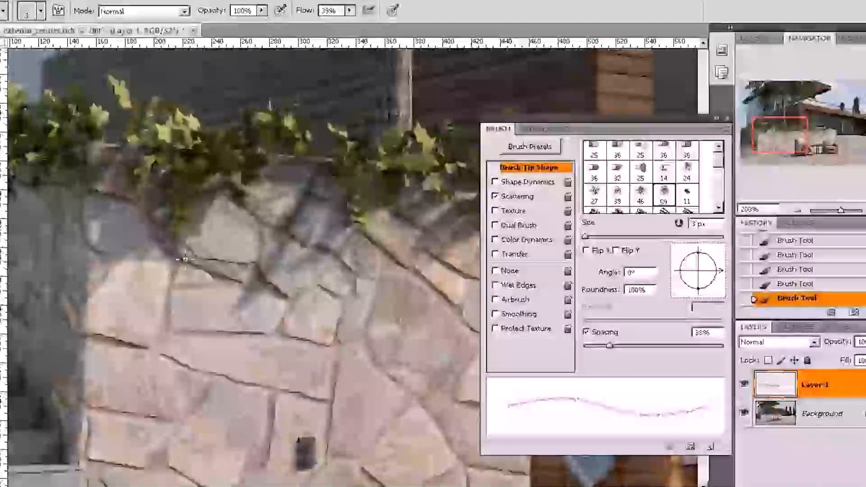
{"action": "left_click_drag", "start_coordinate": [165, 266], "coordinate": [180, 288]}
{"action": "left_click_drag", "start_coordinate": [150, 246], "coordinate": [113, 260]}
{"action": "left_click_drag", "start_coordinate": [259, 277], "coordinate": [261, 253]}
{"action": "left_click_drag", "start_coordinate": [349, 264], "coordinate": [324, 258]}
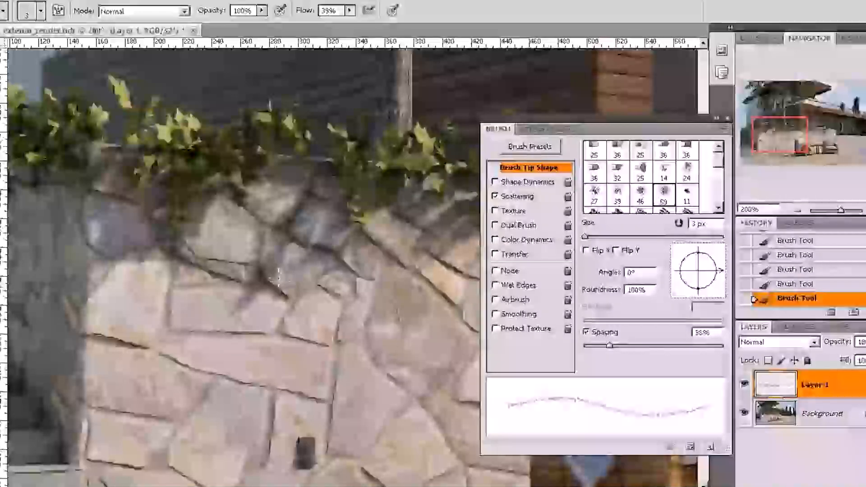
Paint detail on the small stones and joints just above and beside the armchair with the blue blanket
{"action": "left_click_drag", "start_coordinate": [298, 231], "coordinate": [167, 195]}
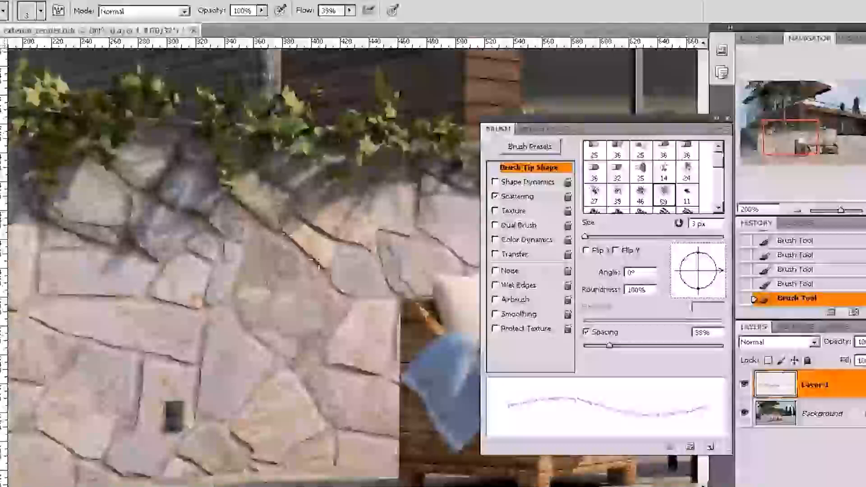
{"action": "left_click_drag", "start_coordinate": [350, 235], "coordinate": [344, 262]}
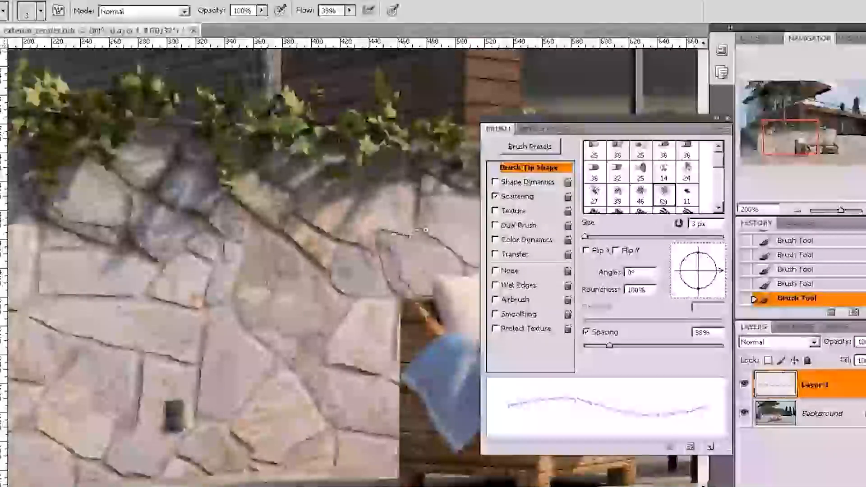
{"action": "left_click_drag", "start_coordinate": [420, 216], "coordinate": [416, 228]}
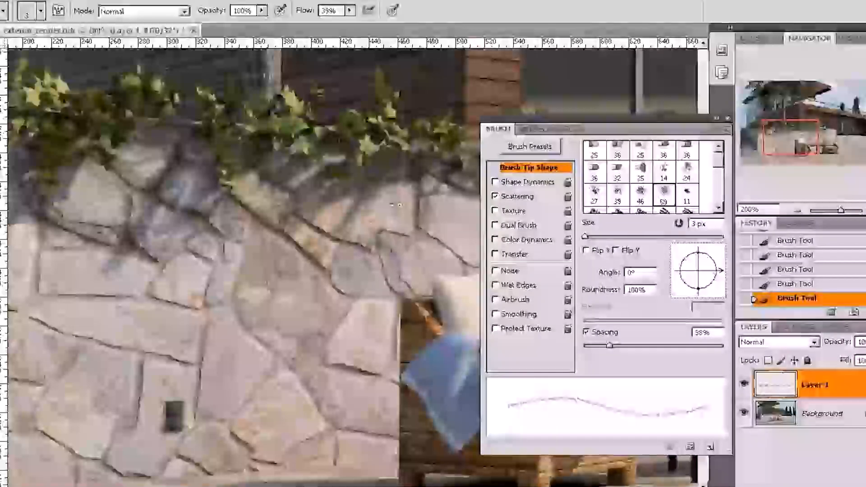
Inspect the painted stones along the whole wall, ending at 100% magnification with the brush settings closed
{"action": "left_click_drag", "start_coordinate": [124, 219], "coordinate": [284, 246]}
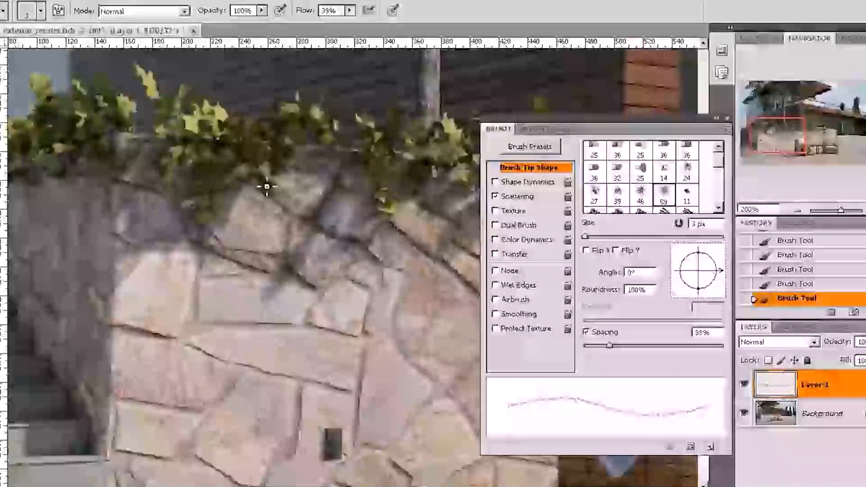
{"action": "left_click_drag", "start_coordinate": [292, 182], "coordinate": [94, 158]}
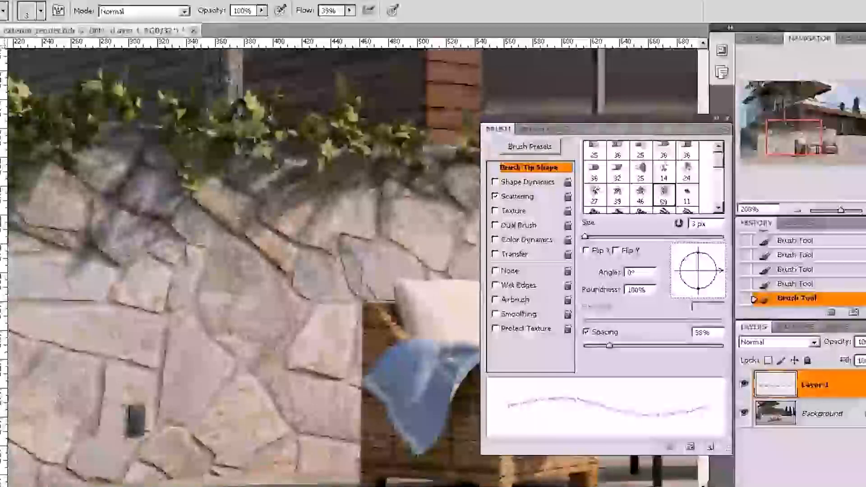
{"action": "left_click_drag", "start_coordinate": [434, 203], "coordinate": [209, 155]}
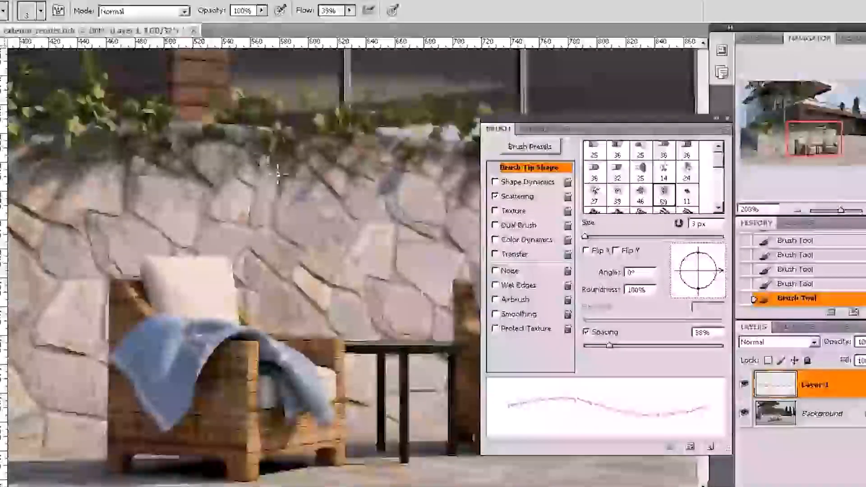
{"action": "left_click_drag", "start_coordinate": [246, 251], "coordinate": [510, 216]}
{"action": "left_click_drag", "start_coordinate": [299, 234], "coordinate": [191, 202]}
{"action": "left_click", "coordinate": [798, 211]}
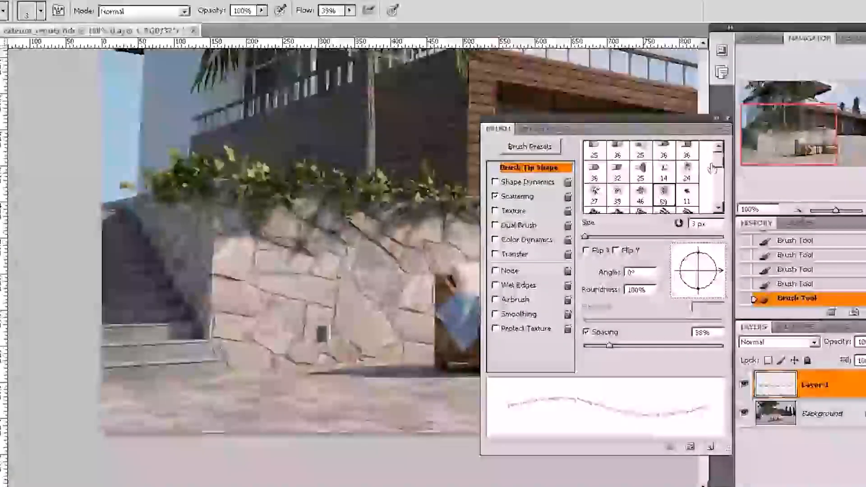
{"action": "left_click", "coordinate": [728, 118]}
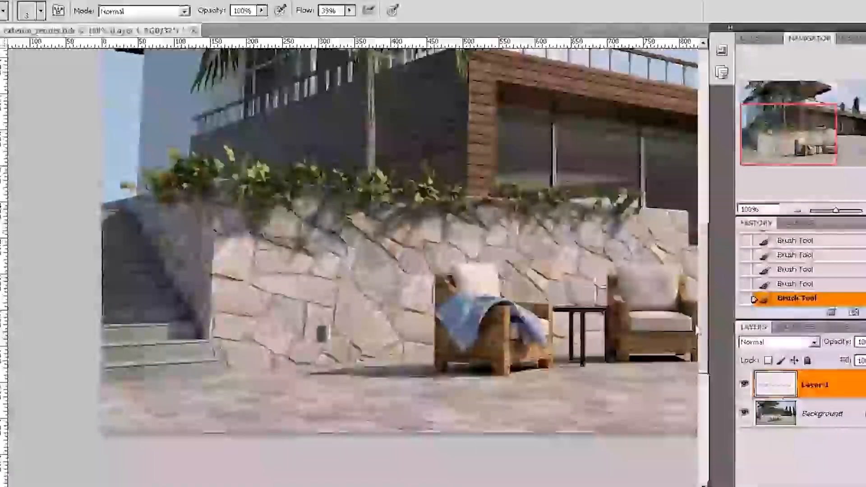
Hide and show Layer 1 repeatedly to compare the wall with and without the painted detail
{"action": "left_click", "coordinate": [744, 382]}
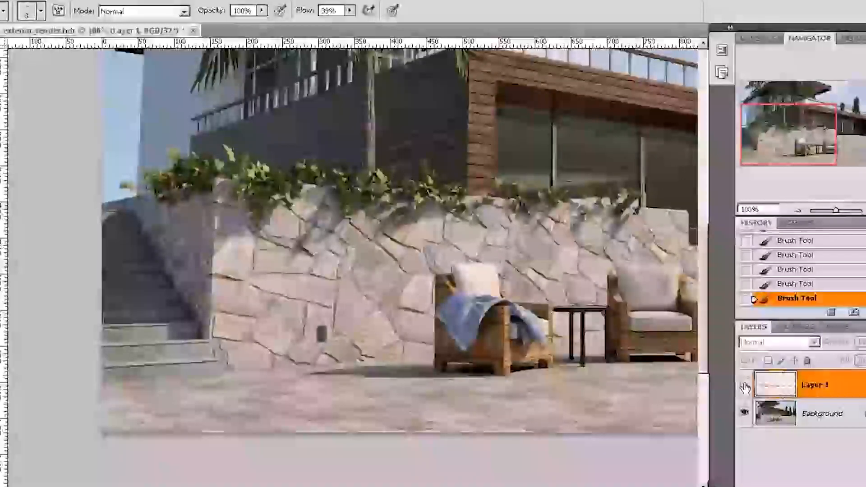
{"action": "left_click", "coordinate": [743, 385]}
{"action": "left_click", "coordinate": [743, 384]}
{"action": "left_click", "coordinate": [743, 385]}
{"action": "left_click", "coordinate": [744, 384]}
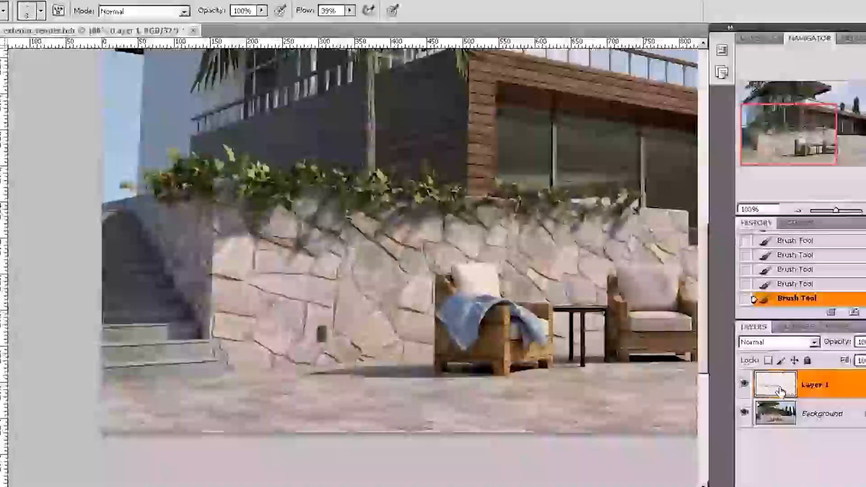
Lower the opacity of Layer 1 to about 75% and deselect the layer
{"action": "left_click", "coordinate": [865, 342]}
{"action": "mouse_move", "coordinate": [865, 356]}
{"action": "left_mouse_down"}
{"action": "mouse_move", "coordinate": [818, 356]}
{"action": "mouse_move", "coordinate": [863, 364]}
{"action": "mouse_move", "coordinate": [862, 356]}
{"action": "left_mouse_up"}
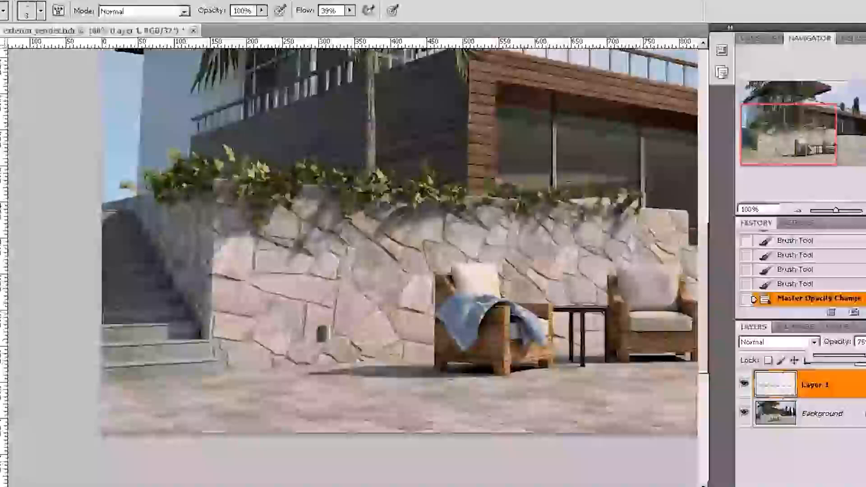
{"action": "left_click", "coordinate": [822, 467]}
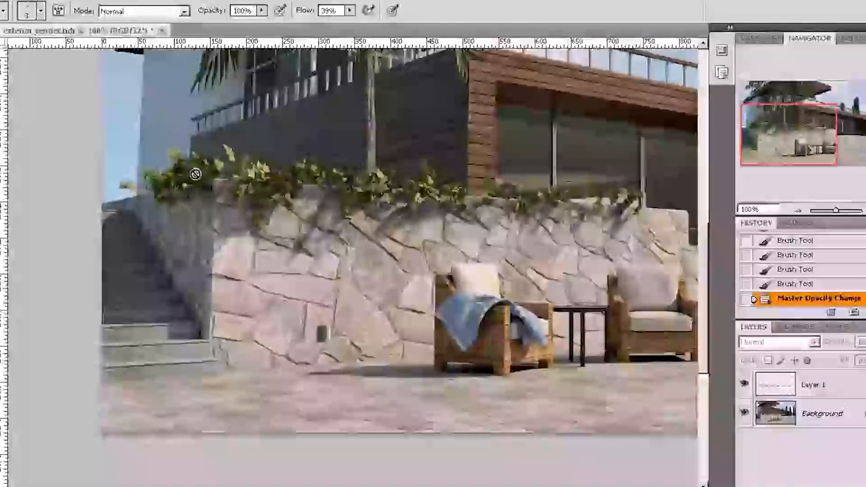
Add a new layer above Layer 1 and try a brush stroke along the base of the stone wall
{"action": "left_click", "coordinate": [865, 211]}
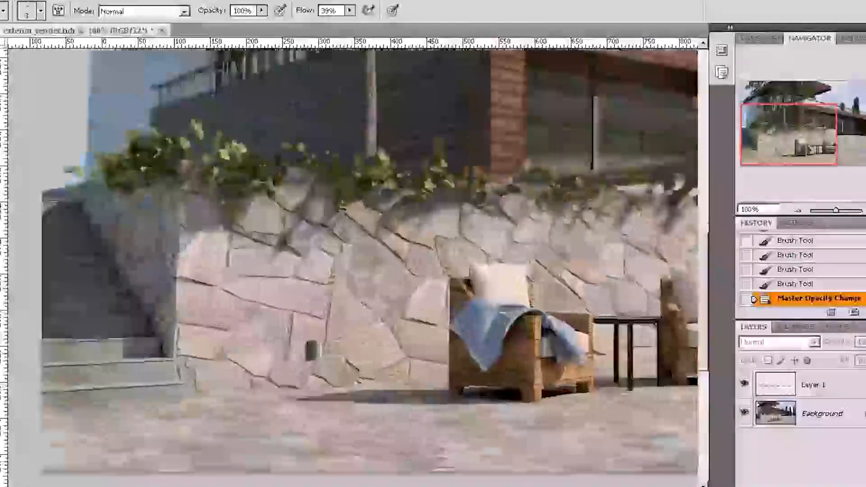
{"action": "left_click_drag", "start_coordinate": [779, 134], "coordinate": [776, 141]}
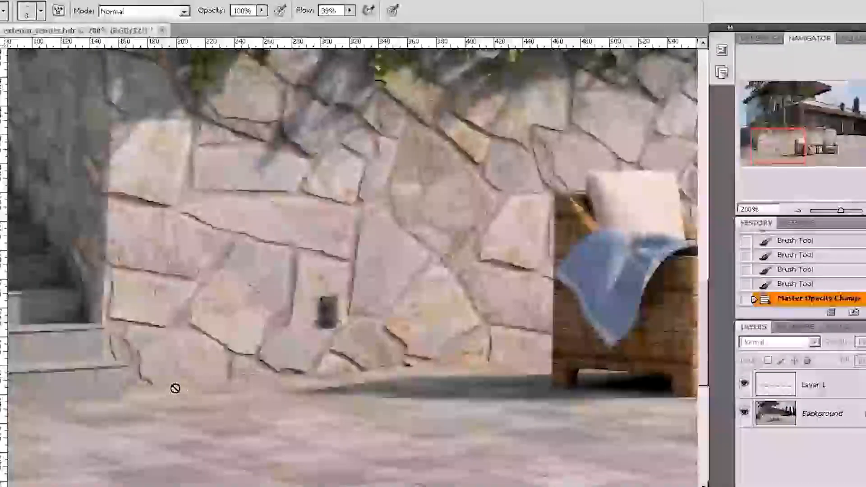
{"action": "left_click", "coordinate": [167, 380]}
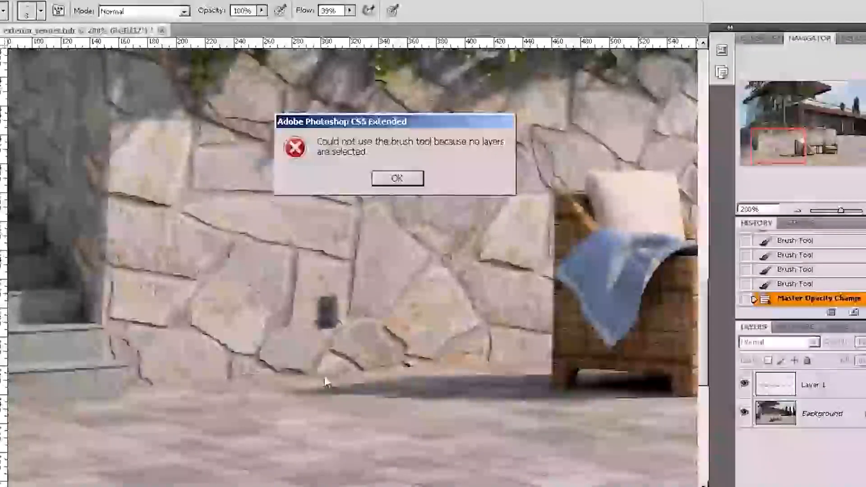
{"action": "left_click", "coordinate": [397, 179]}
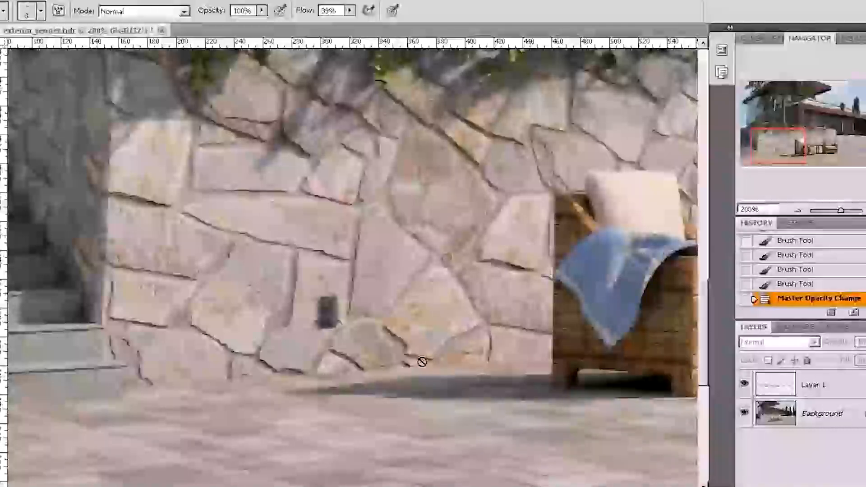
{"action": "left_click", "coordinate": [821, 386]}
{"action": "left_click", "coordinate": [852, 486]}
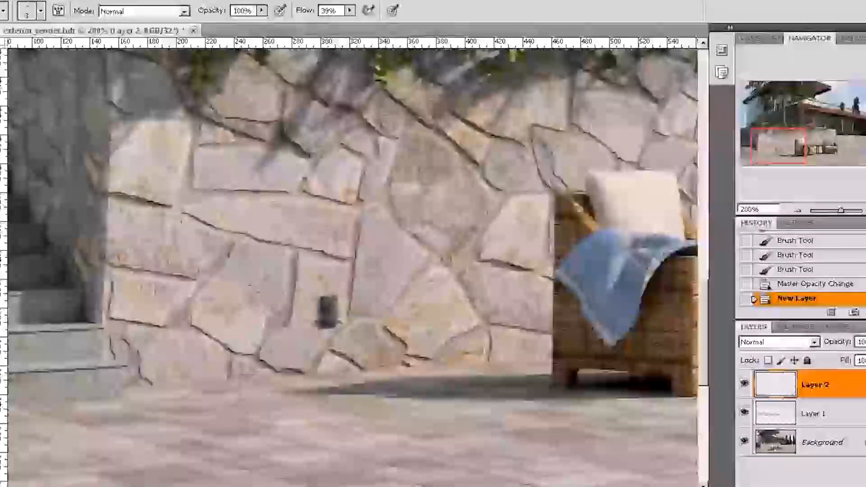
{"action": "mouse_move", "coordinate": [145, 389]}
{"action": "left_mouse_down"}
{"action": "mouse_move", "coordinate": [138, 386]}
{"action": "mouse_move", "coordinate": [264, 373]}
{"action": "left_mouse_up"}
{"action": "key", "text": "ctrl+z"}
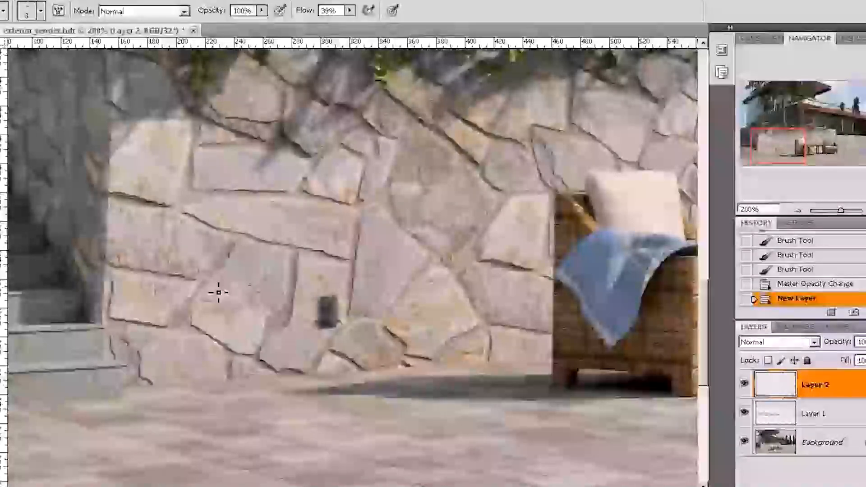
Set the brush flow to 7% and paint along the wall's base where it meets the paving, from the armchair to the stairs
{"action": "left_click", "coordinate": [350, 11]}
{"action": "left_click_drag", "start_coordinate": [351, 23], "coordinate": [326, 24]}
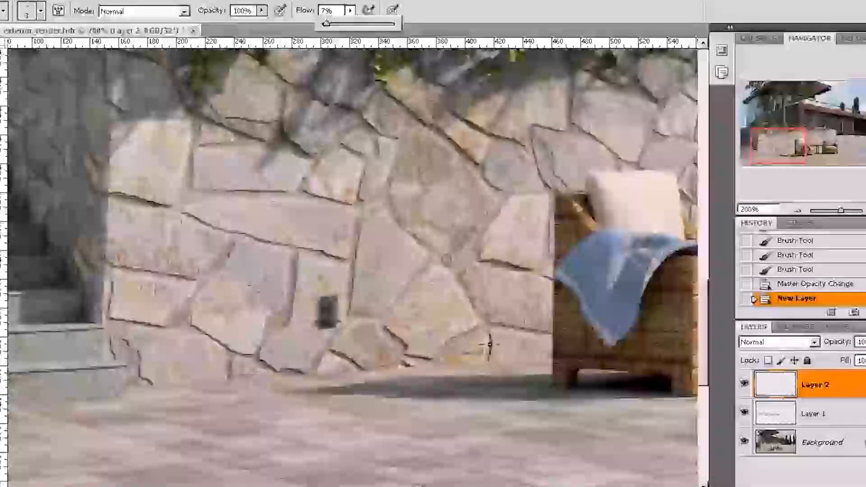
{"action": "left_click", "coordinate": [559, 362]}
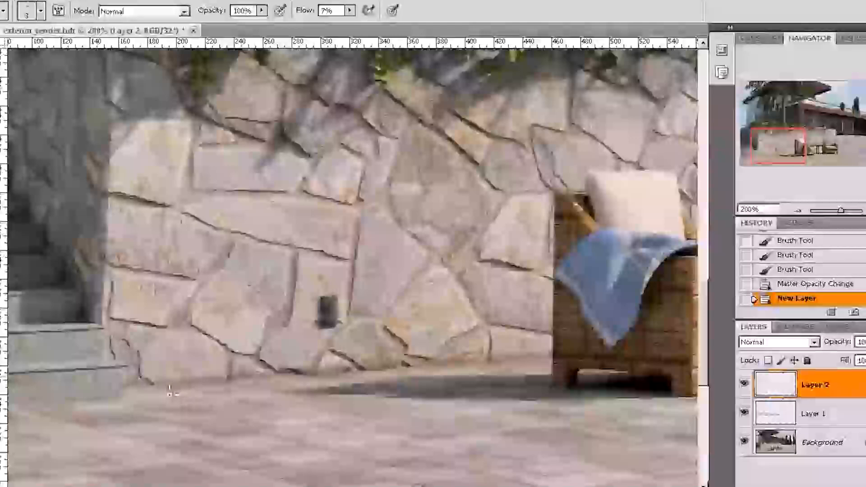
{"action": "left_click_drag", "start_coordinate": [519, 366], "coordinate": [156, 395]}
{"action": "left_click_drag", "start_coordinate": [319, 215], "coordinate": [469, 177]}
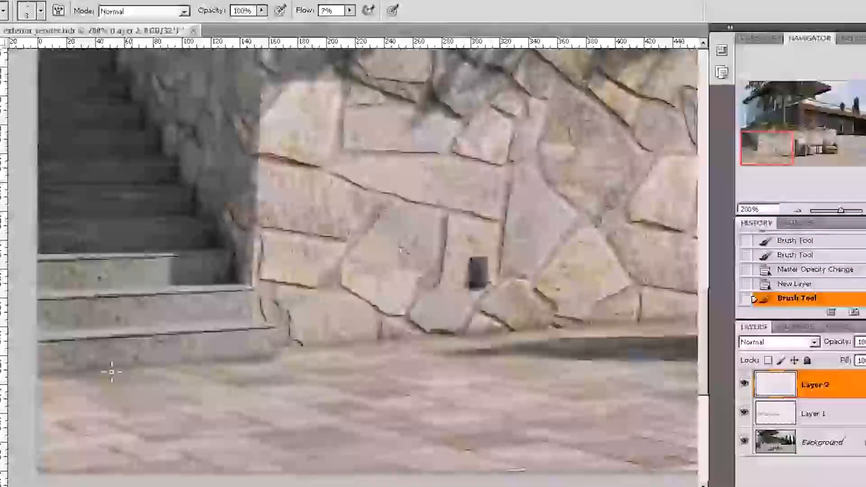
Continue painting on Layer 2 along the wall's base between the stairs and the armchair and across the lower stair treads
{"action": "left_click_drag", "start_coordinate": [35, 383], "coordinate": [39, 381]}
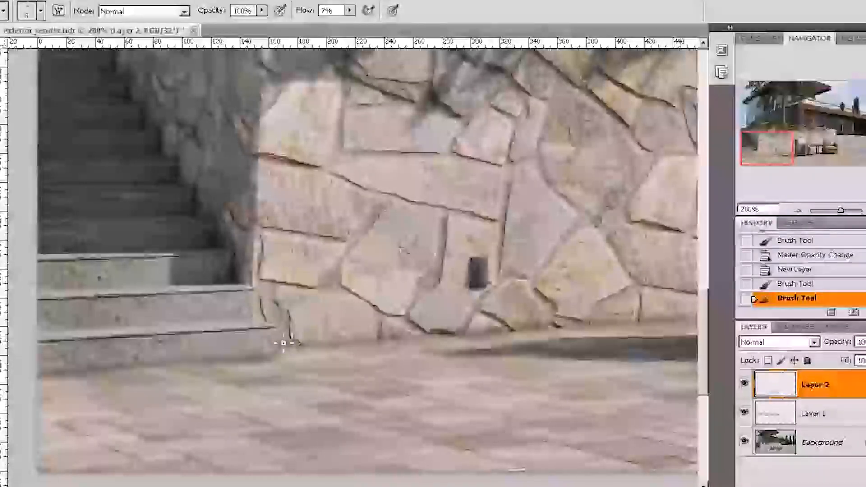
{"action": "left_click_drag", "start_coordinate": [321, 351], "coordinate": [307, 352]}
{"action": "left_click_drag", "start_coordinate": [370, 286], "coordinate": [216, 279]}
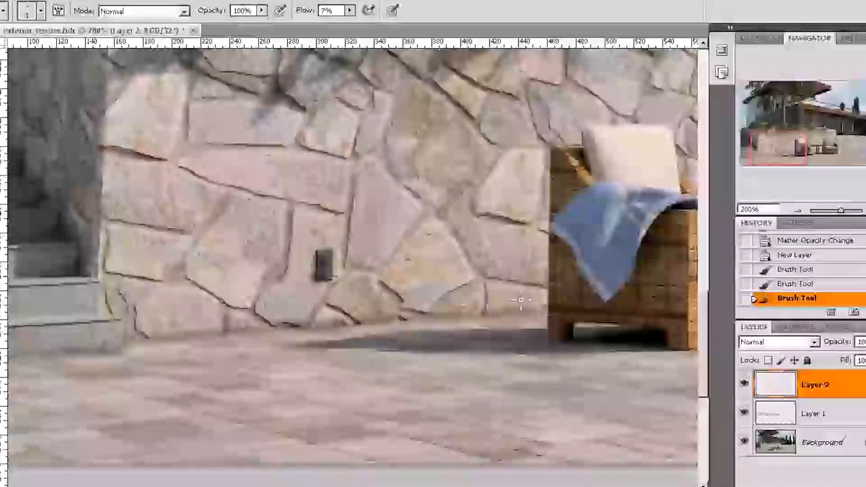
{"action": "left_click_drag", "start_coordinate": [547, 315], "coordinate": [289, 330]}
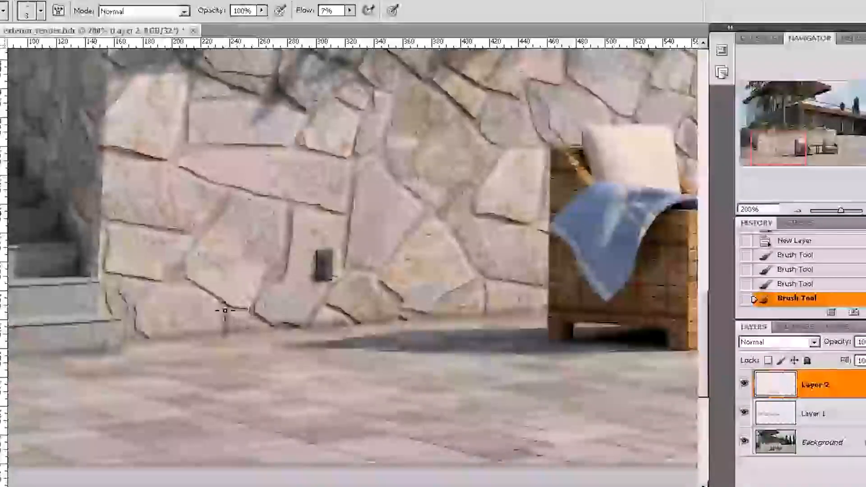
{"action": "left_click_drag", "start_coordinate": [181, 270], "coordinate": [408, 307]}
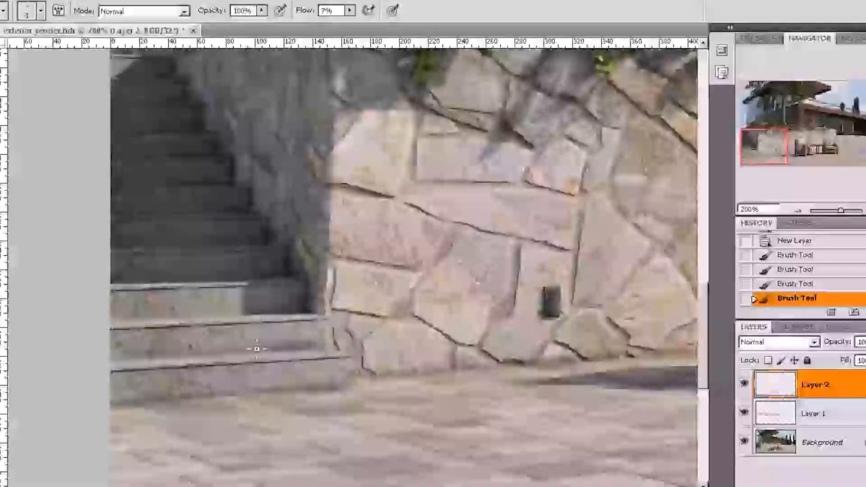
{"action": "left_click_drag", "start_coordinate": [296, 337], "coordinate": [210, 350]}
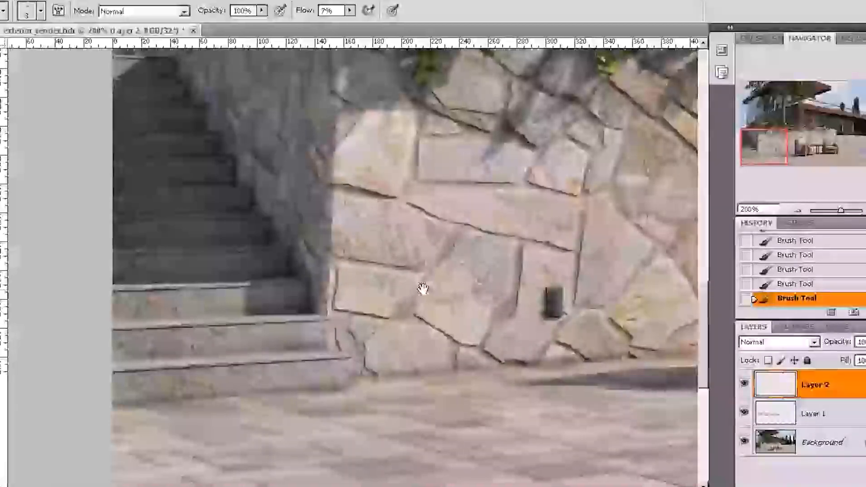
Set the eraser size to 8 px and erase the Layer 2 paint around the legs of the armchairs and side table
{"action": "left_click_drag", "start_coordinate": [428, 287], "coordinate": [312, 293]}
{"action": "left_click_drag", "start_coordinate": [509, 311], "coordinate": [367, 313]}
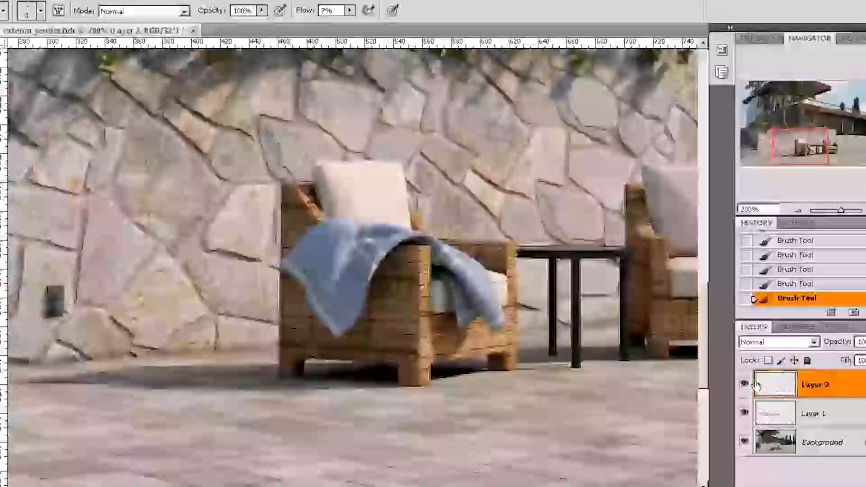
{"action": "key", "text": "e"}
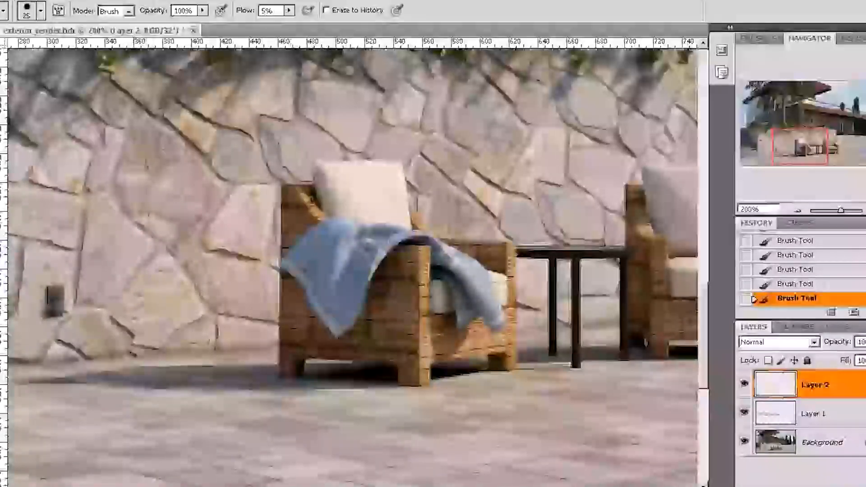
{"action": "right_click", "coordinate": [496, 356]}
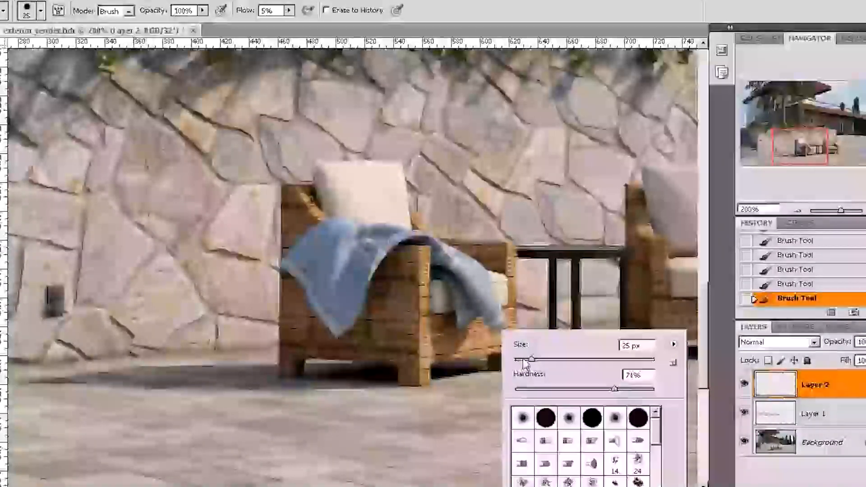
{"action": "left_click_drag", "start_coordinate": [521, 359], "coordinate": [518, 359]}
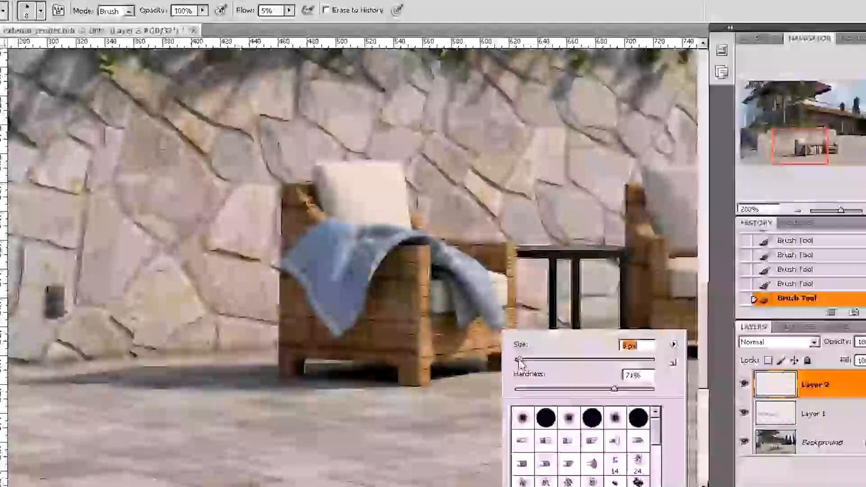
{"action": "left_click", "coordinate": [511, 319]}
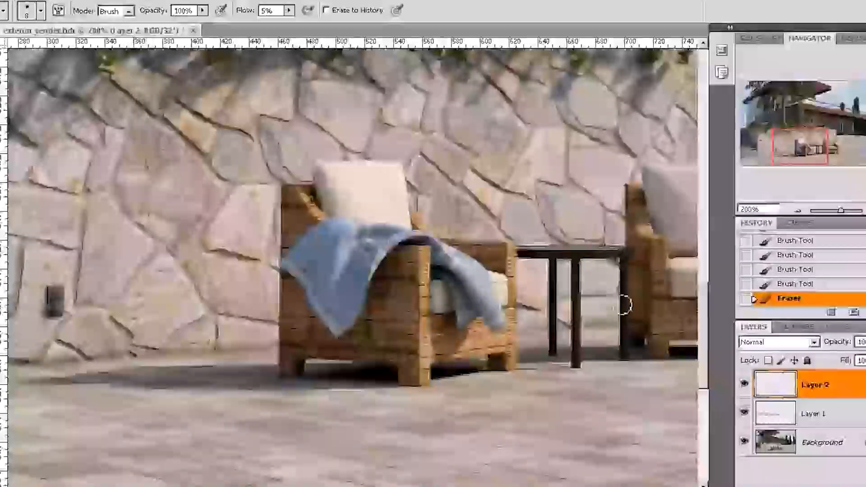
{"action": "left_click_drag", "start_coordinate": [632, 307], "coordinate": [632, 324]}
{"action": "left_click", "coordinate": [634, 323]}
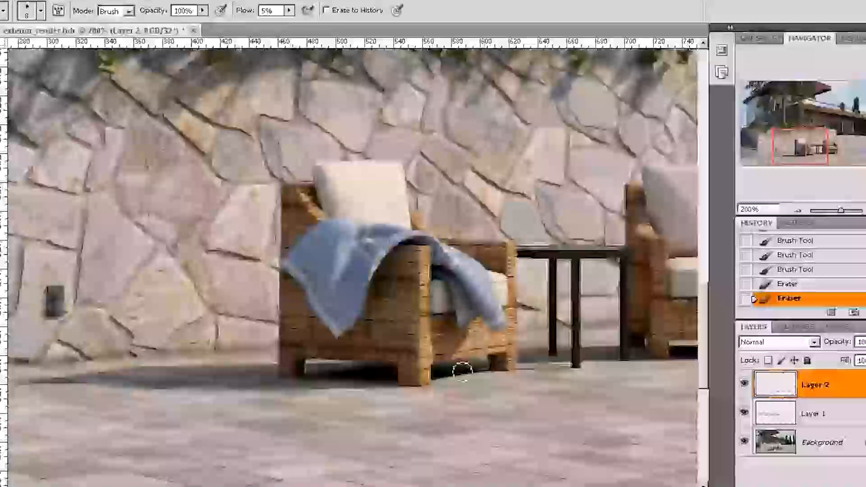
{"action": "left_click", "coordinate": [291, 350]}
Sample a green brush colour from the hanging ivy and add a new layer above Layer 2
{"action": "scroll", "coordinate": [309, 354], "scroll_direction": "left", "scroll_amount": 5}
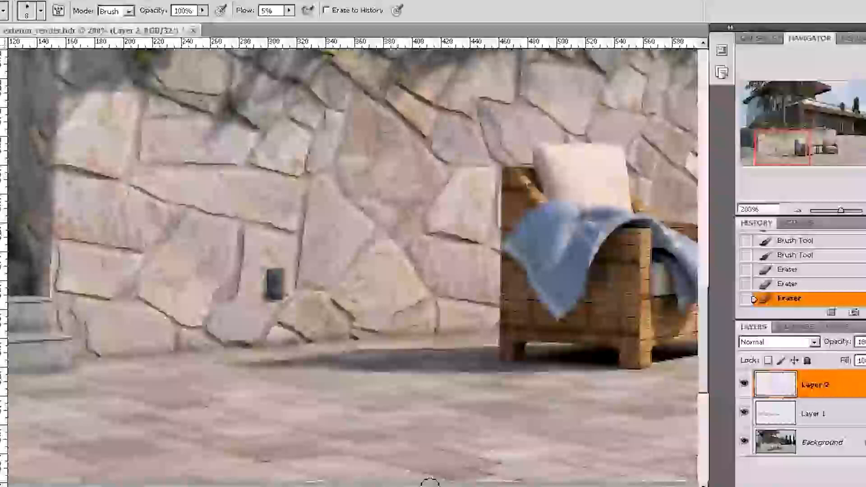
{"action": "left_click_drag", "start_coordinate": [265, 180], "coordinate": [252, 319]}
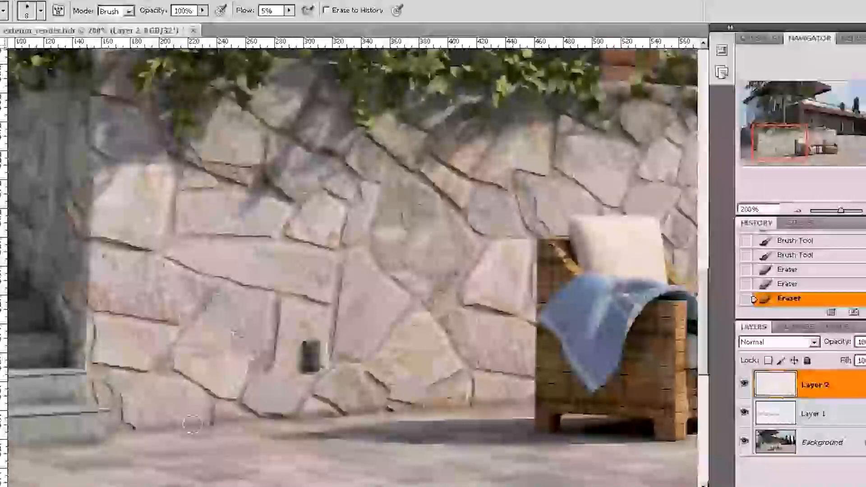
{"action": "key", "text": "b"}
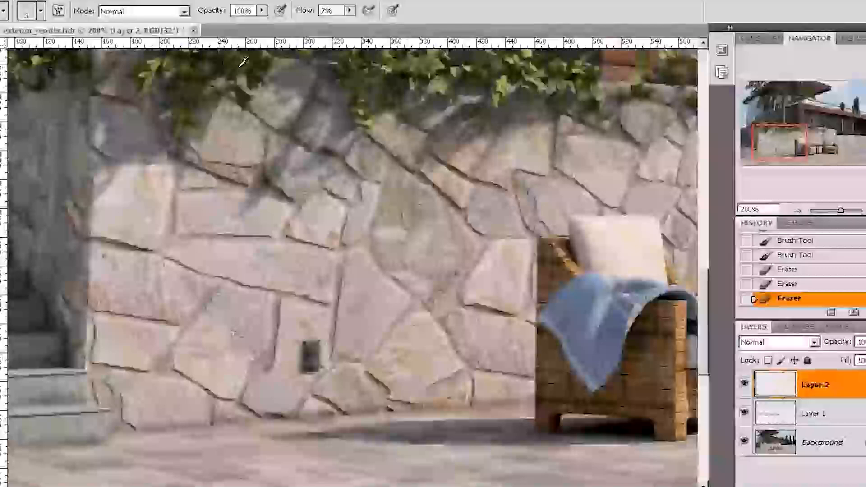
{"action": "left_click", "coordinate": [423, 64], "text": "alt"}
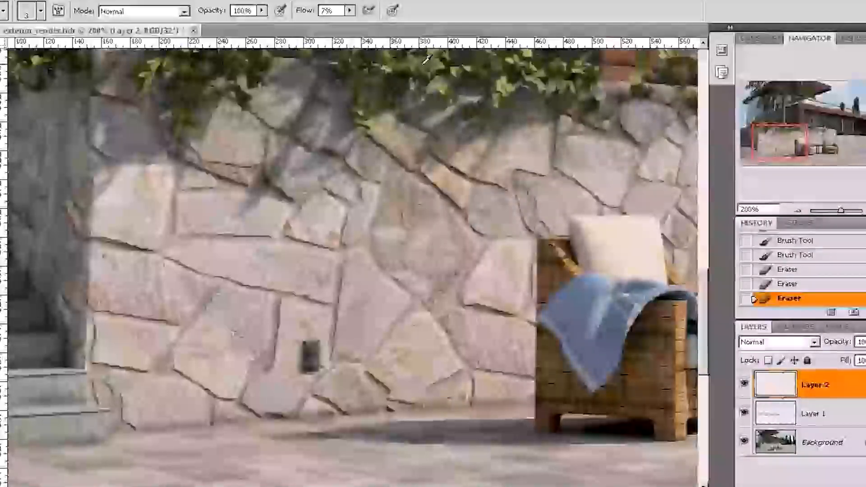
{"action": "left_click", "coordinate": [406, 62], "text": "alt"}
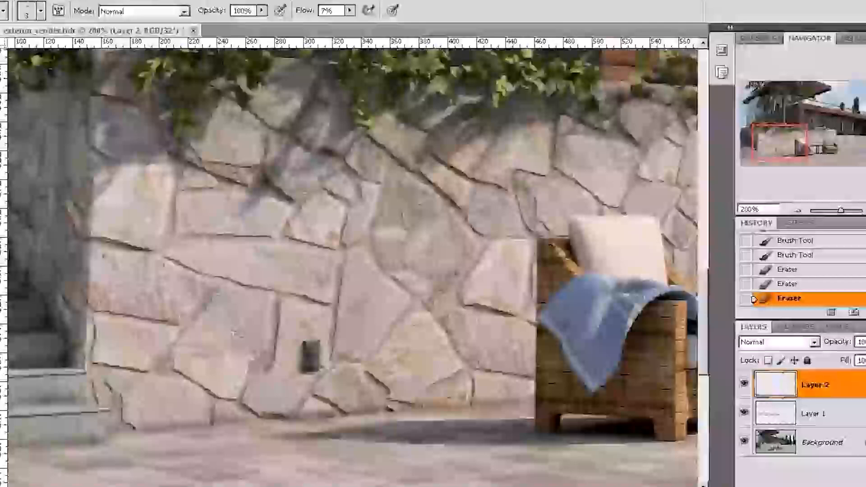
{"action": "key", "text": "ctrl+alt+shift+n"}
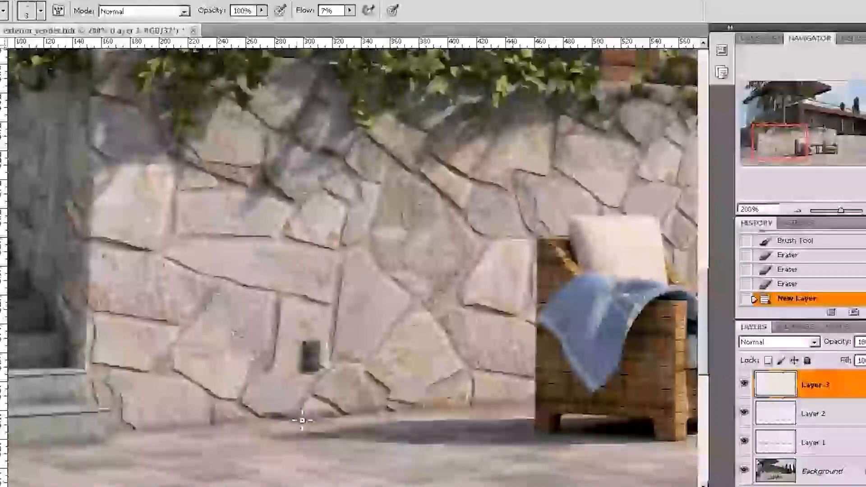
Undo a trial stroke at the wall's base, resample the brush colour from the lower ivy leaves, and set the flow to 75%
{"action": "left_click_drag", "start_coordinate": [302, 419], "coordinate": [306, 413]}
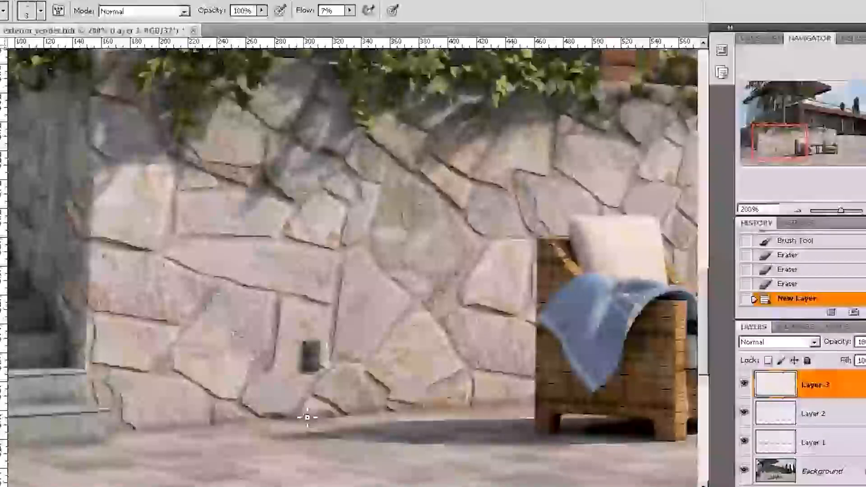
{"action": "key", "text": "ctrl+z"}
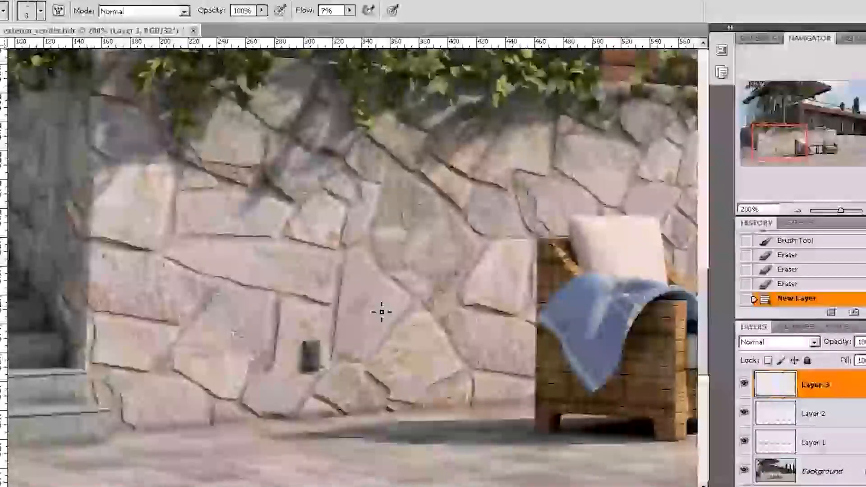
{"action": "left_click", "coordinate": [360, 106], "text": "alt"}
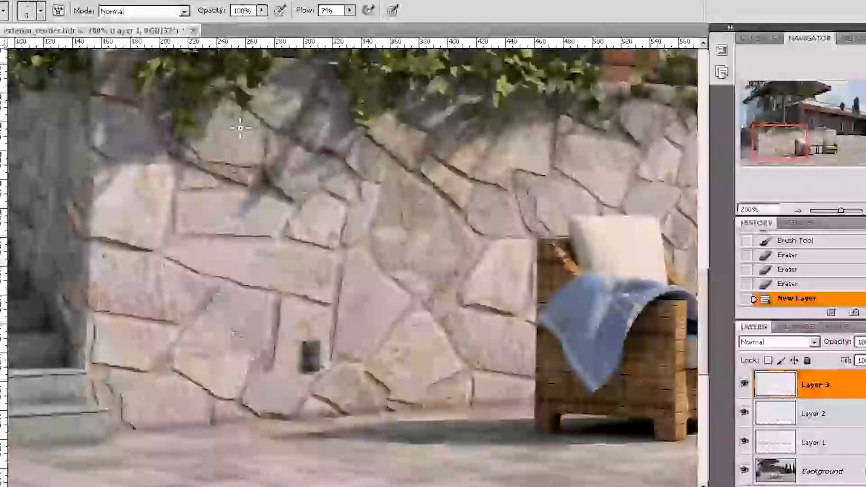
{"action": "left_click", "coordinate": [351, 12]}
{"action": "left_click_drag", "start_coordinate": [350, 23], "coordinate": [401, 42]}
Try green dabs with the 3 px brush in the stone joint at the wall's base below the small dark box, then undo them
{"action": "left_click", "coordinate": [303, 414]}
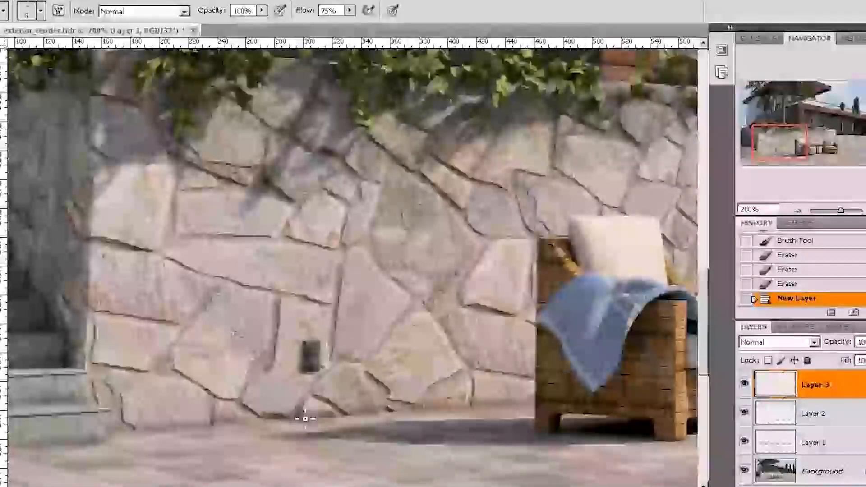
{"action": "left_click", "coordinate": [304, 416]}
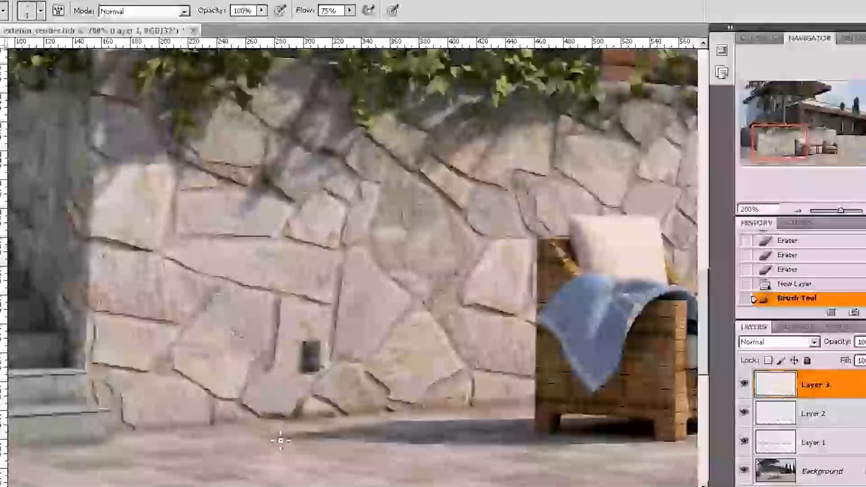
{"action": "key", "text": "ctrl+z"}
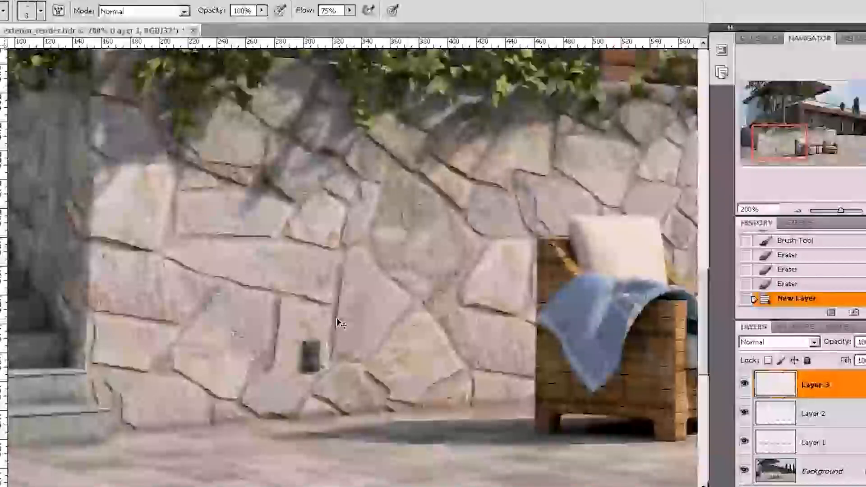
{"action": "right_click", "coordinate": [274, 289]}
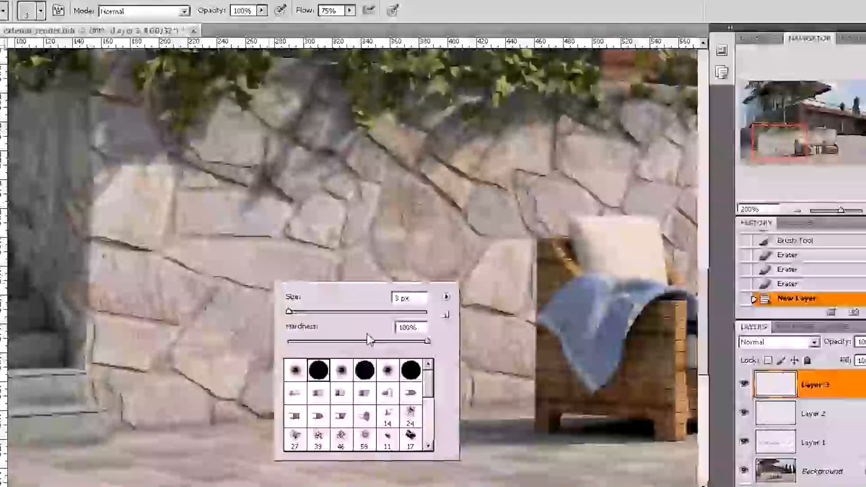
{"action": "key", "text": "Return"}
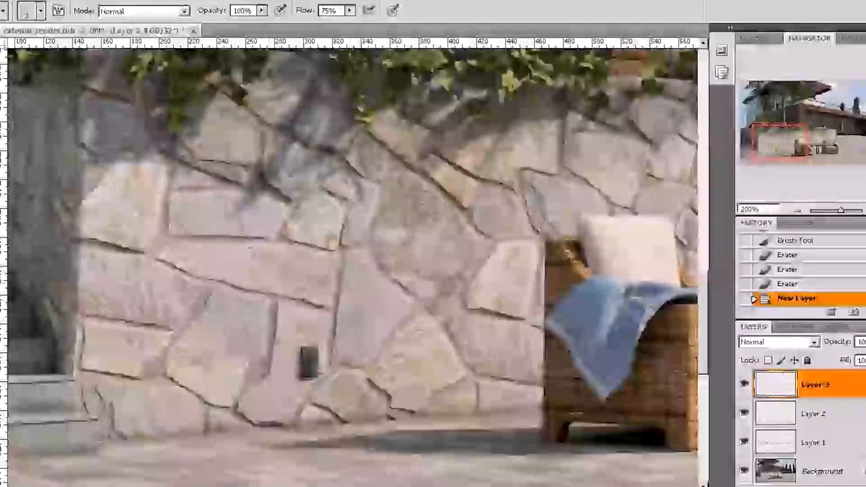
{"action": "key", "text": "ctrl+plus"}
{"action": "left_click_drag", "start_coordinate": [783, 145], "coordinate": [783, 154]}
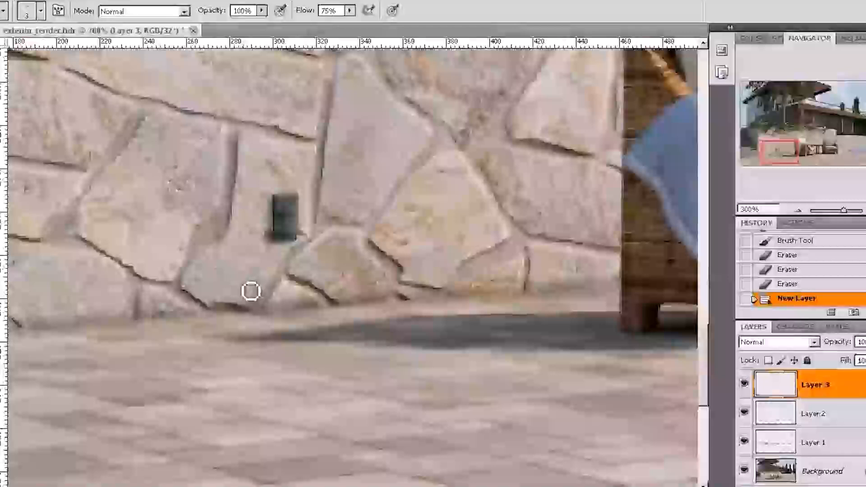
{"action": "left_click_drag", "start_coordinate": [280, 284], "coordinate": [269, 312]}
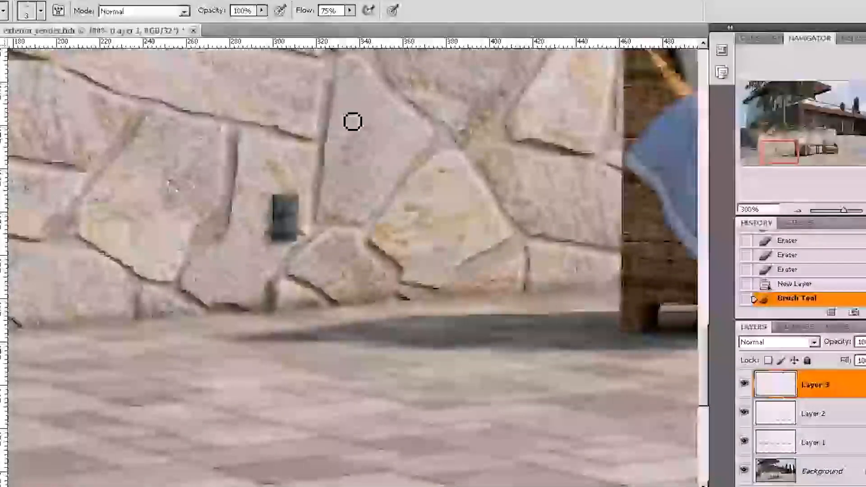
{"action": "key", "text": "ctrl+z"}
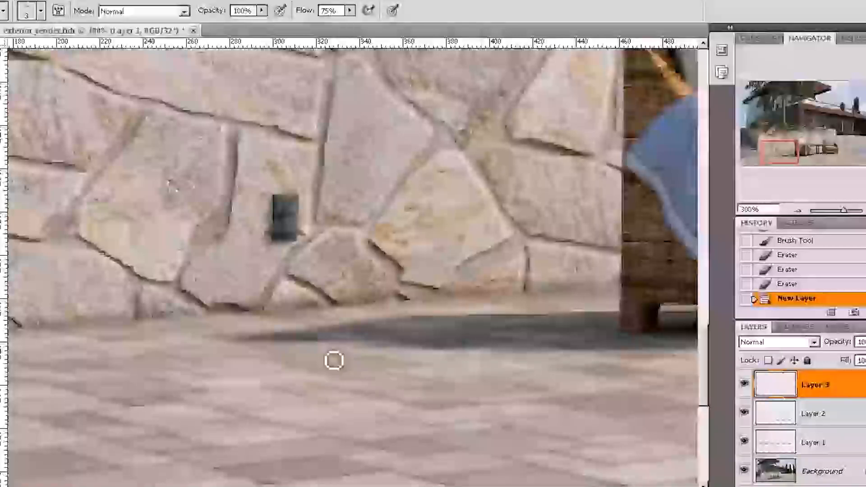
Set the brush size to 1 px and paint fine green growth in the stone joints along the wall's base up to the stairs
{"action": "right_click", "coordinate": [387, 301]}
{"action": "left_click_drag", "start_coordinate": [403, 331], "coordinate": [400, 331]}
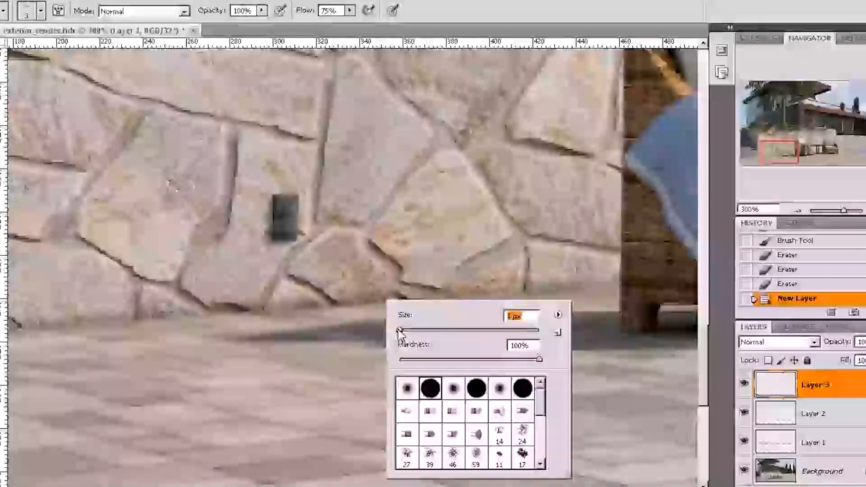
{"action": "mouse_move", "coordinate": [268, 310]}
{"action": "left_mouse_down"}
{"action": "mouse_move", "coordinate": [276, 275]}
{"action": "mouse_move", "coordinate": [272, 296]}
{"action": "left_mouse_up"}
{"action": "left_click_drag", "start_coordinate": [271, 288], "coordinate": [267, 308]}
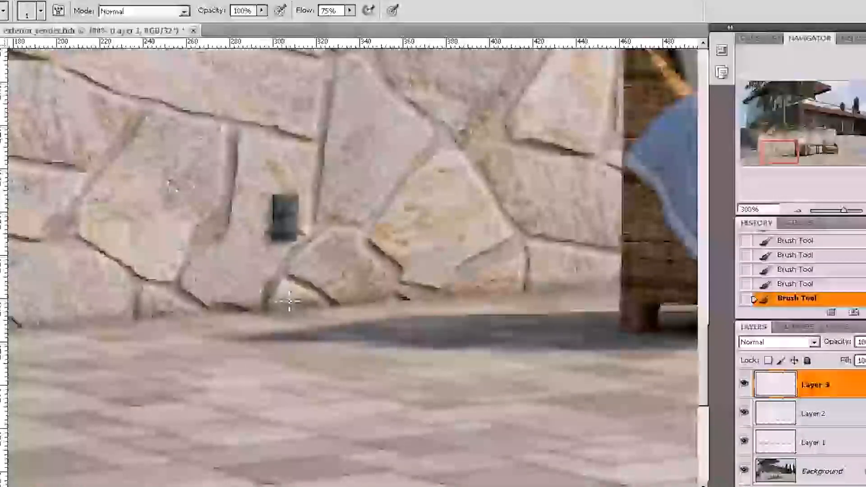
{"action": "mouse_move", "coordinate": [150, 307]}
{"action": "left_mouse_down"}
{"action": "mouse_move", "coordinate": [244, 275]}
{"action": "mouse_move", "coordinate": [365, 259]}
{"action": "left_mouse_up"}
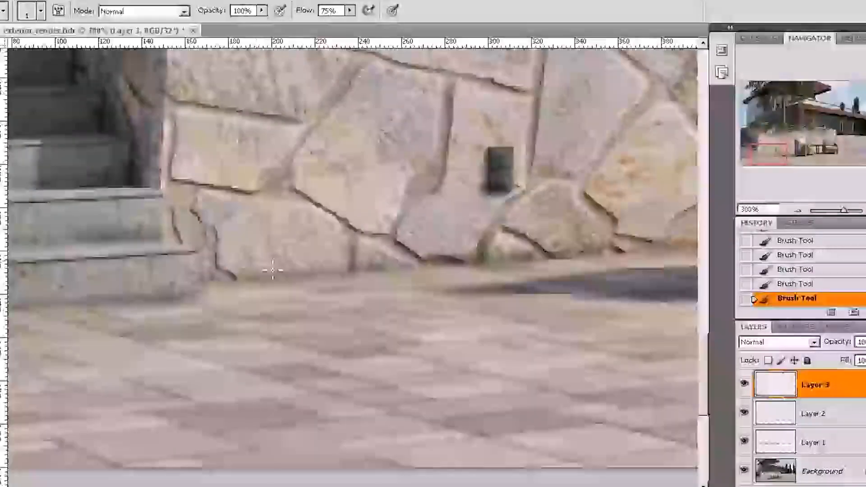
{"action": "left_click_drag", "start_coordinate": [211, 283], "coordinate": [201, 288]}
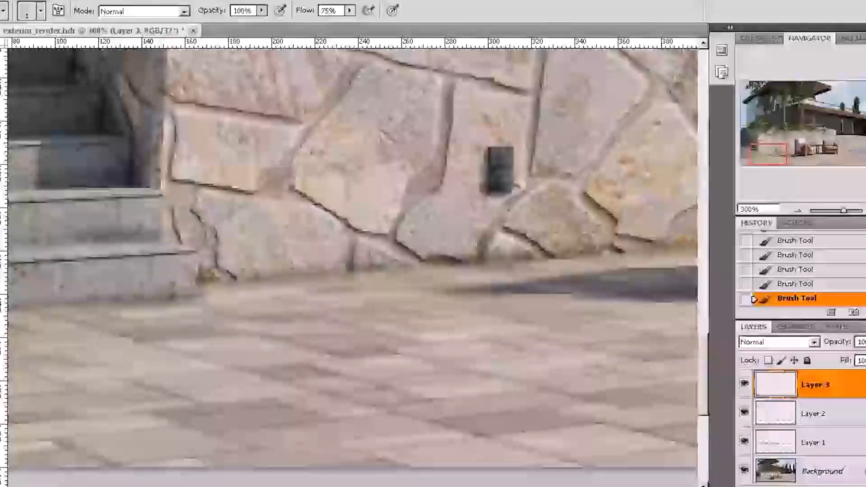
Select the patch of paving at the tip of the armchair's shadow with the Polygonal Lasso, clear it on Layer 3, and deselect
{"action": "key", "text": "e"}
{"action": "key", "text": "l"}
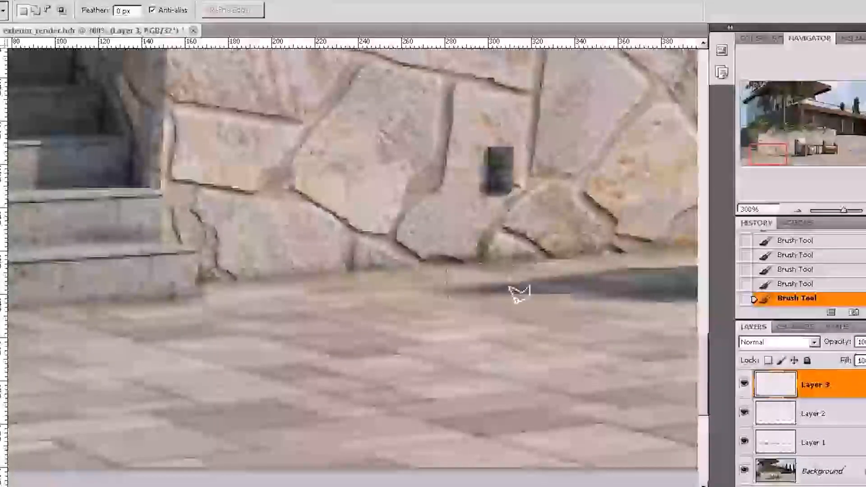
{"action": "left_click", "coordinate": [449, 301]}
{"action": "key", "text": "Delete"}
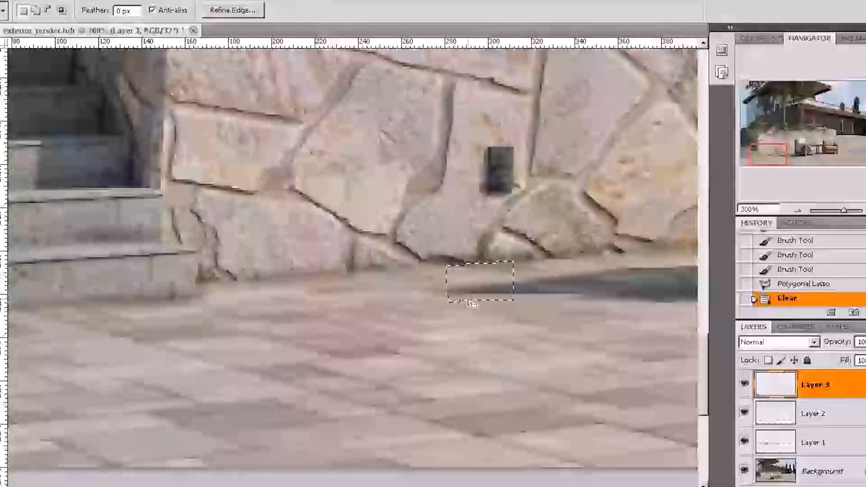
{"action": "key", "text": "ctrl+d"}
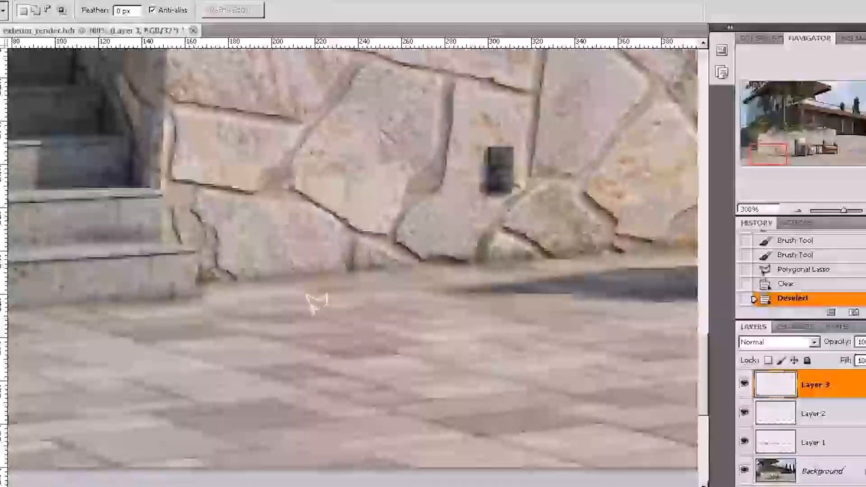
Show the whole image and revert it to the original exterior_render.hdr snapshot in the history
{"action": "key", "text": "v"}
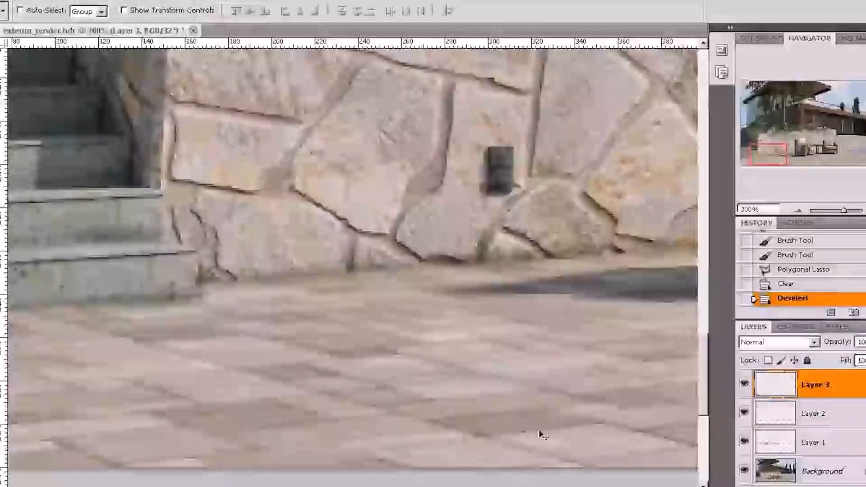
{"action": "left_click", "coordinate": [792, 212]}
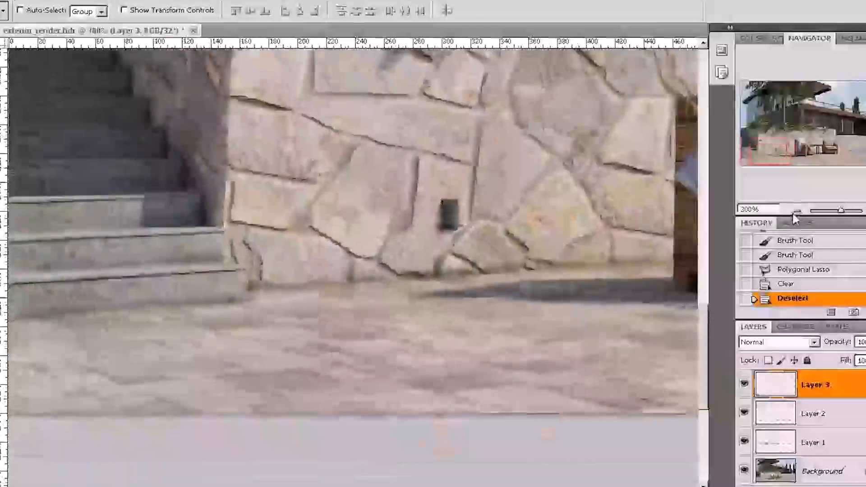
{"action": "left_click", "coordinate": [798, 211]}
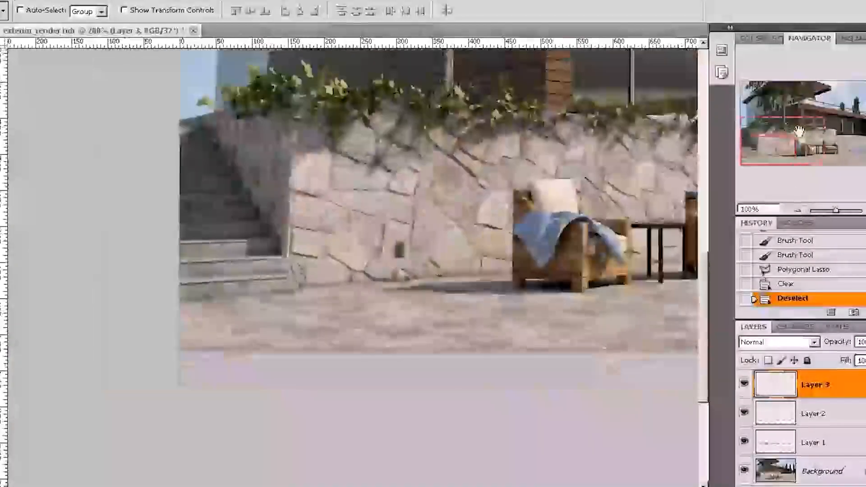
{"action": "left_click_drag", "start_coordinate": [798, 131], "coordinate": [804, 121]}
{"action": "left_click", "coordinate": [797, 211]}
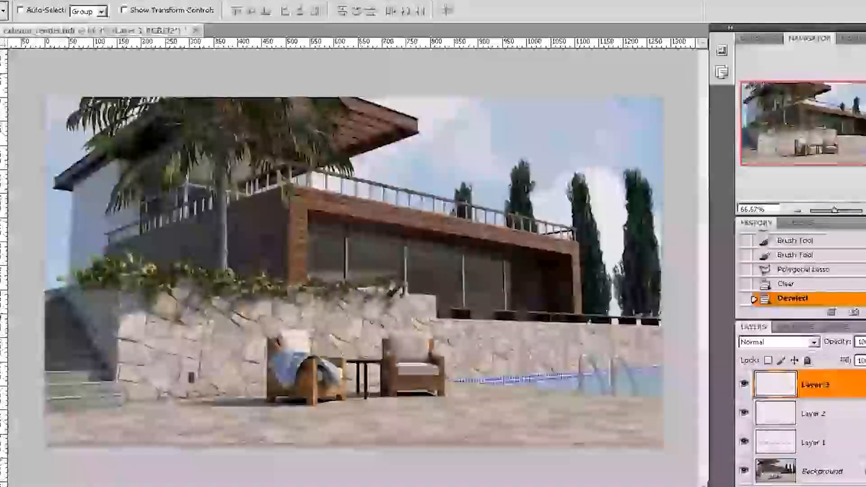
{"action": "scroll", "coordinate": [812, 270], "scroll_direction": "up", "scroll_amount": 8}
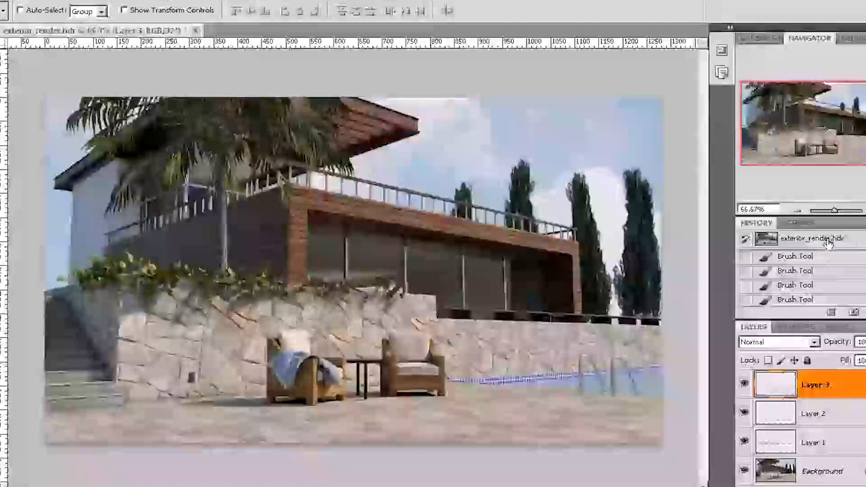
{"action": "left_click", "coordinate": [829, 244]}
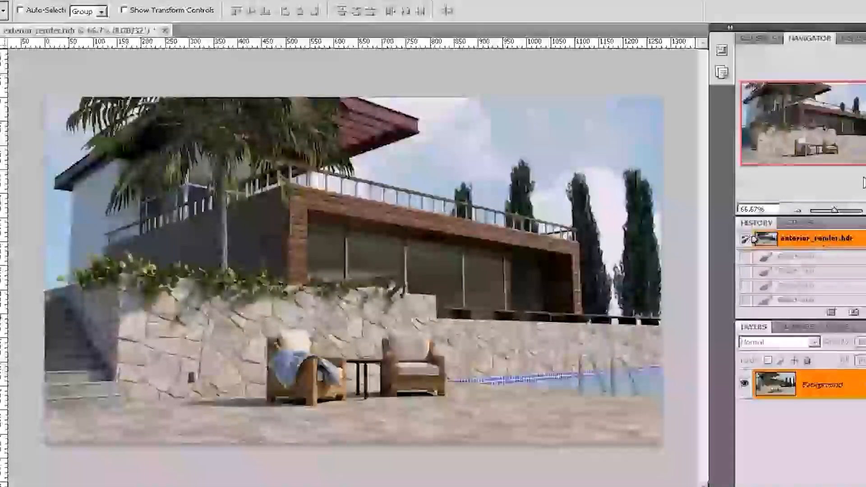
Select the entire canvas of the original render, deselect it, and undo the deselection
{"action": "key", "text": "ctrl+a"}
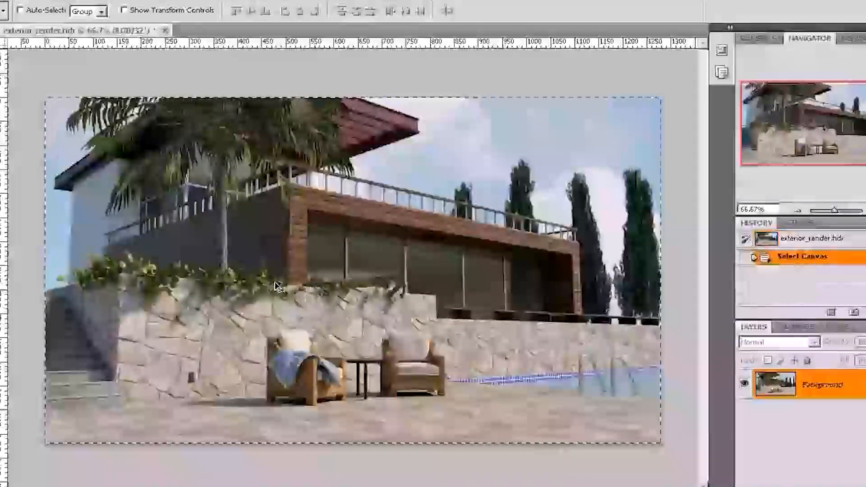
{"action": "key", "text": "ctrl+d"}
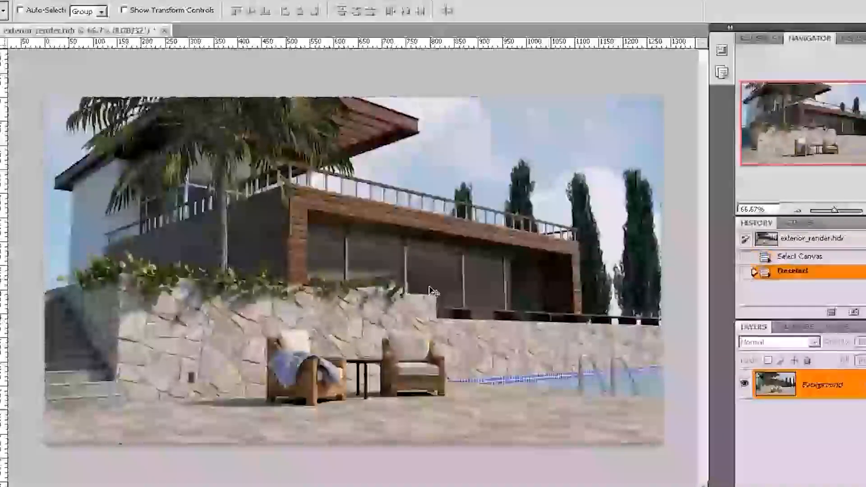
{"action": "key", "text": "ctrl+z"}
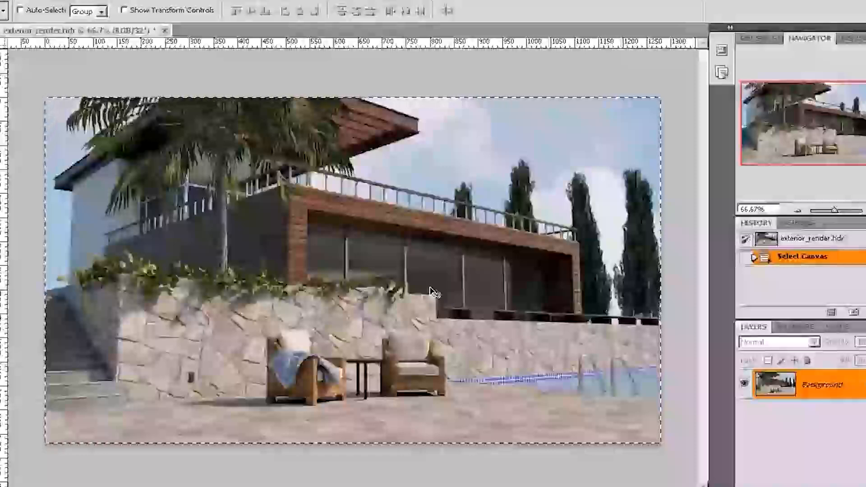